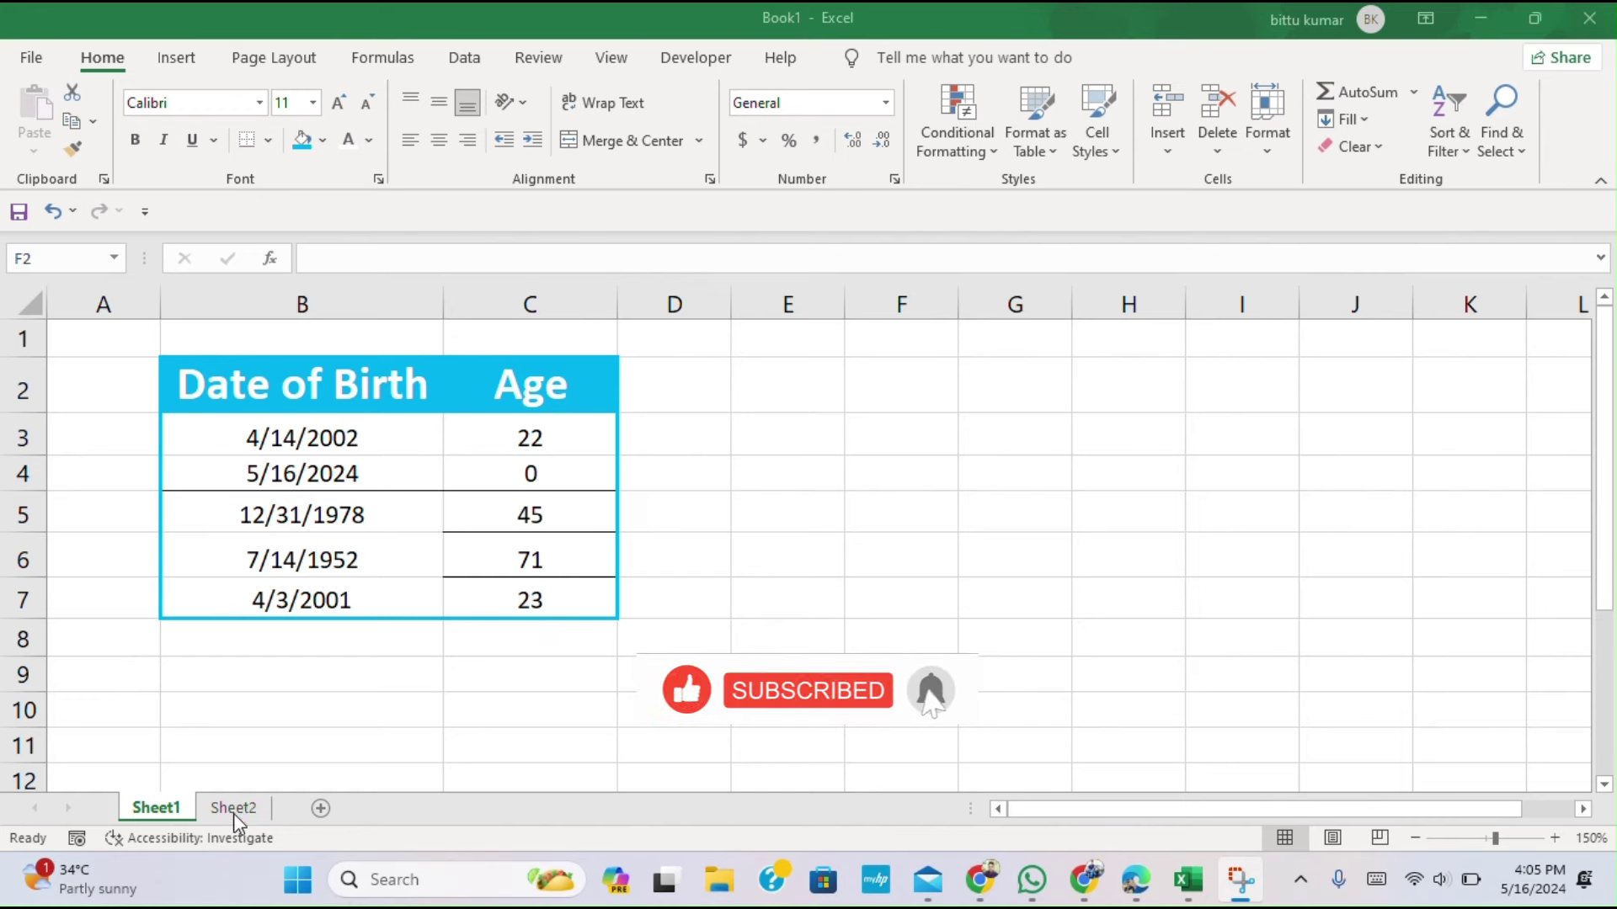
# - On Sheet2, enter =TODAY() in G3 so it shows 5/16/2024
pyautogui.click(234, 808)
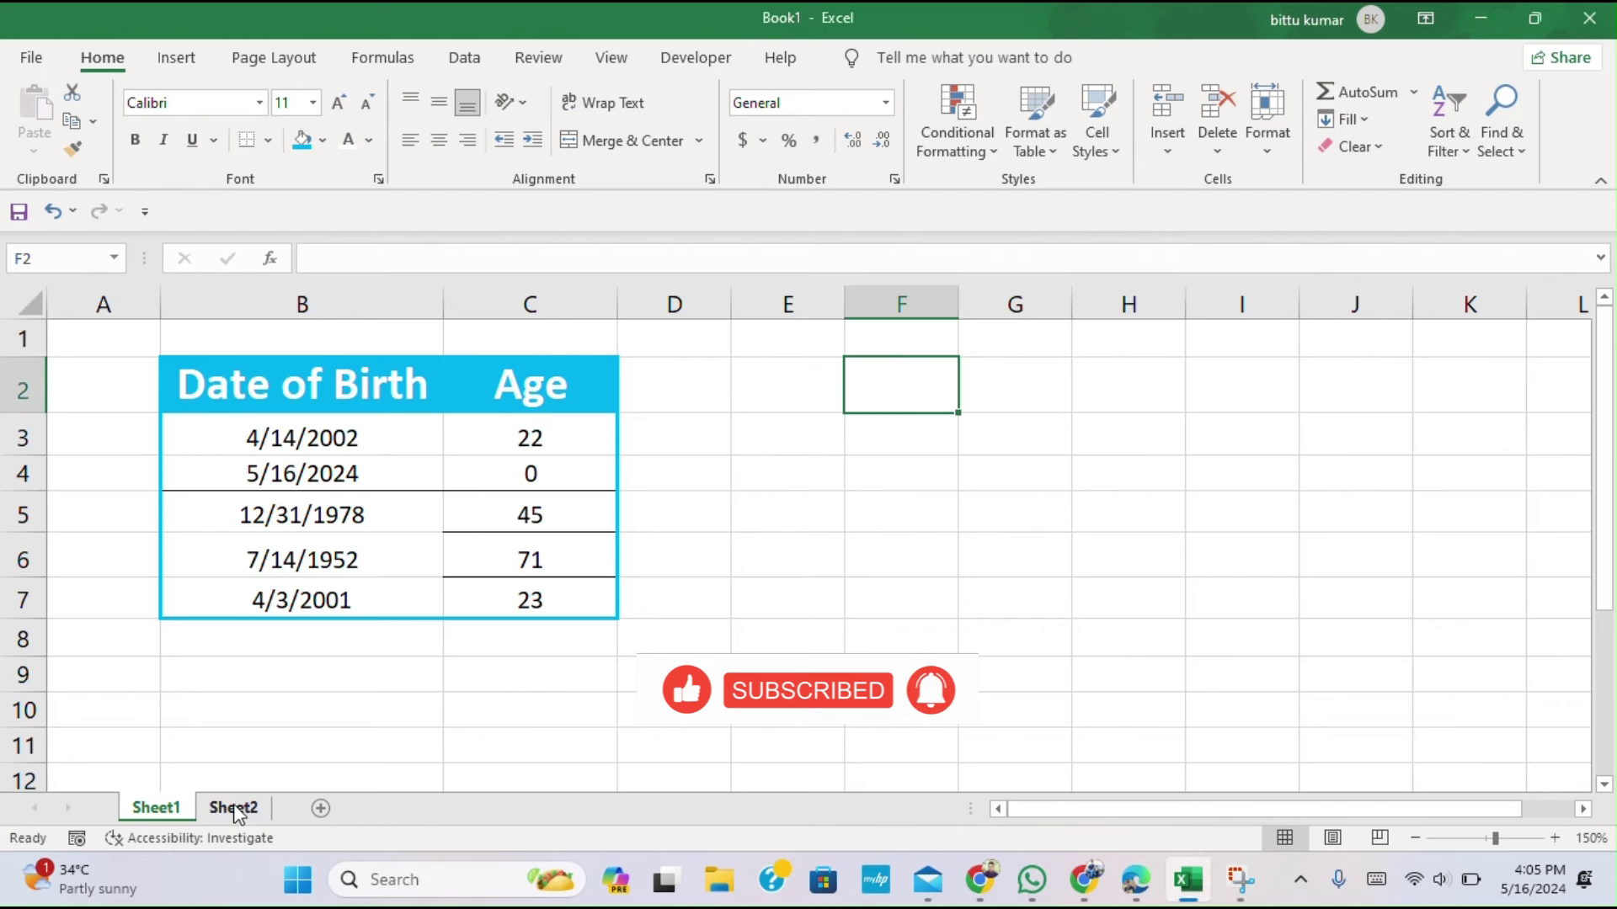
pyautogui.click(234, 809)
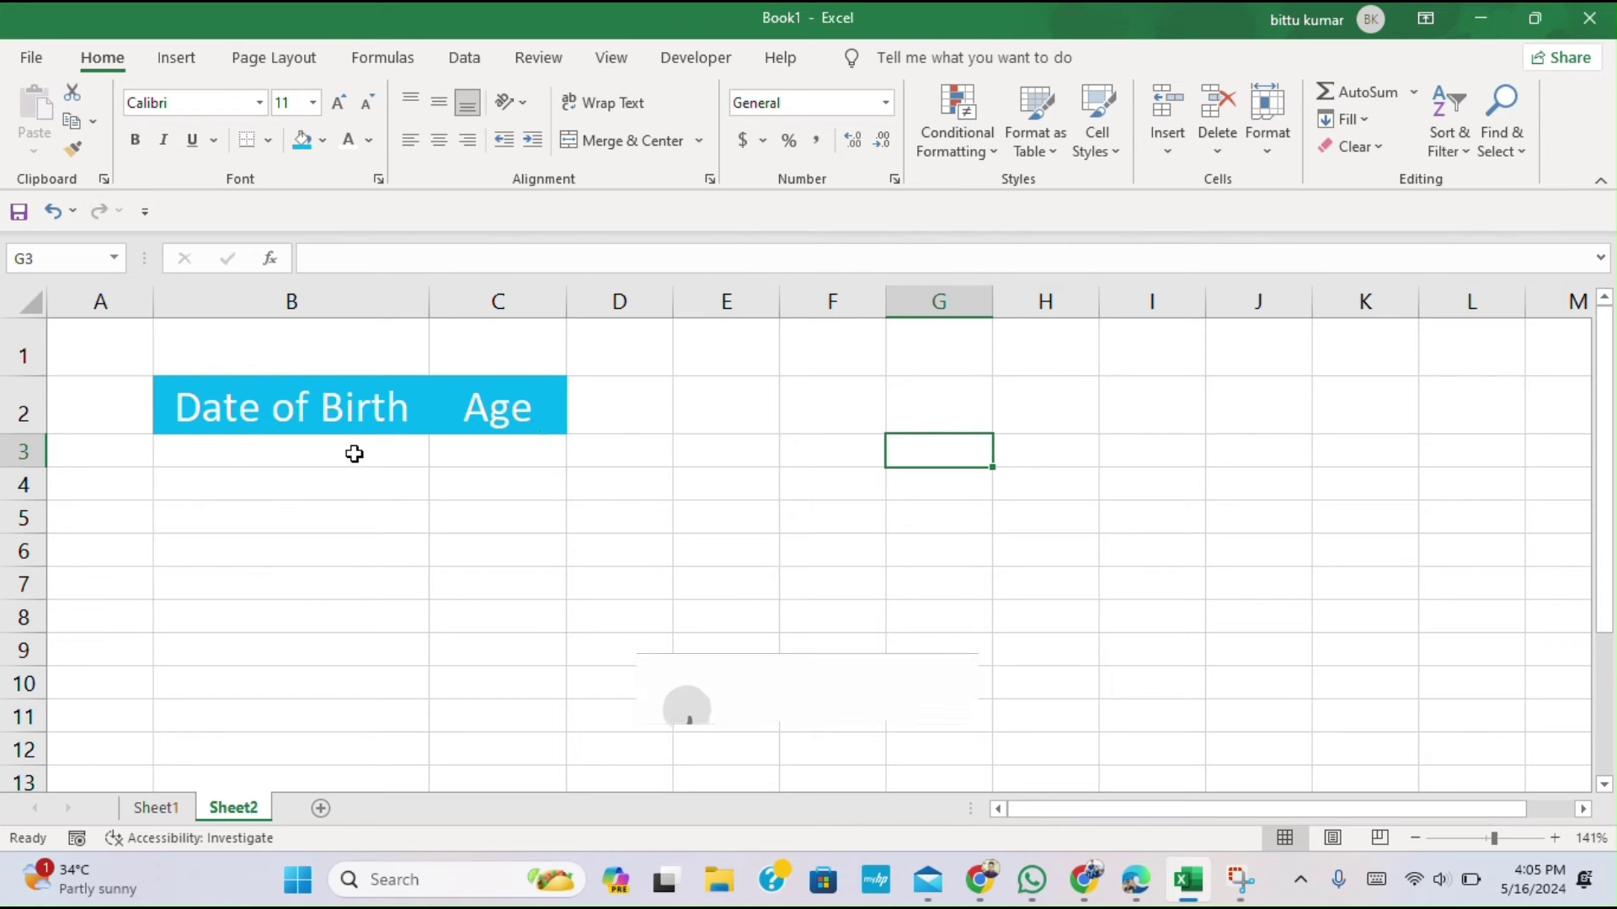
pyautogui.click(402, 444)
pyautogui.click(945, 454)
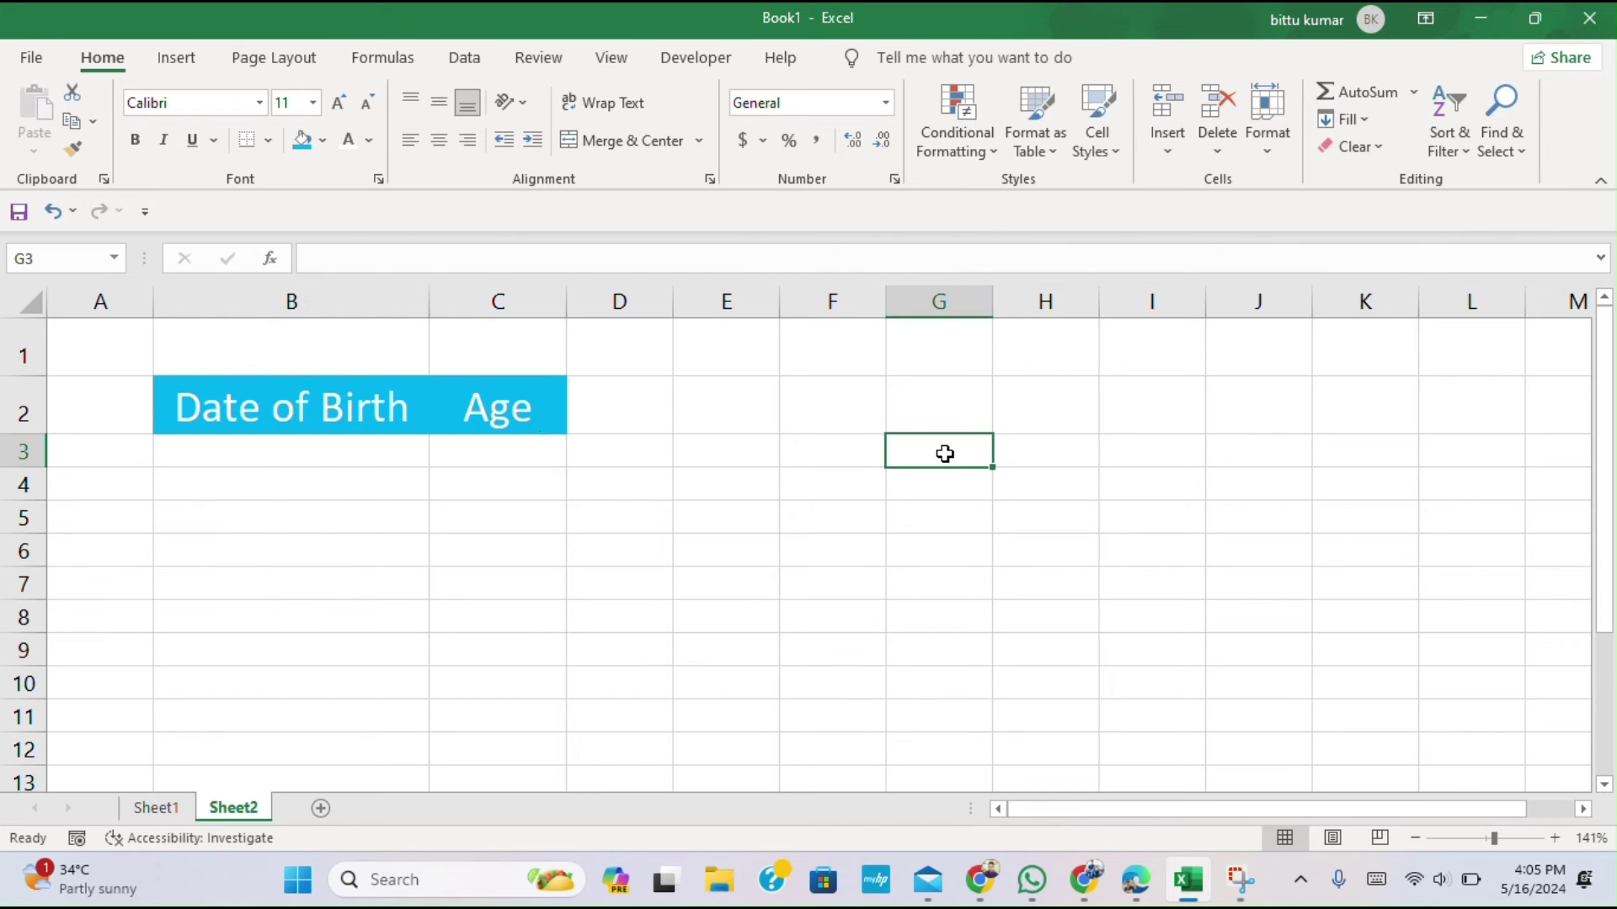
pyautogui.write('=')
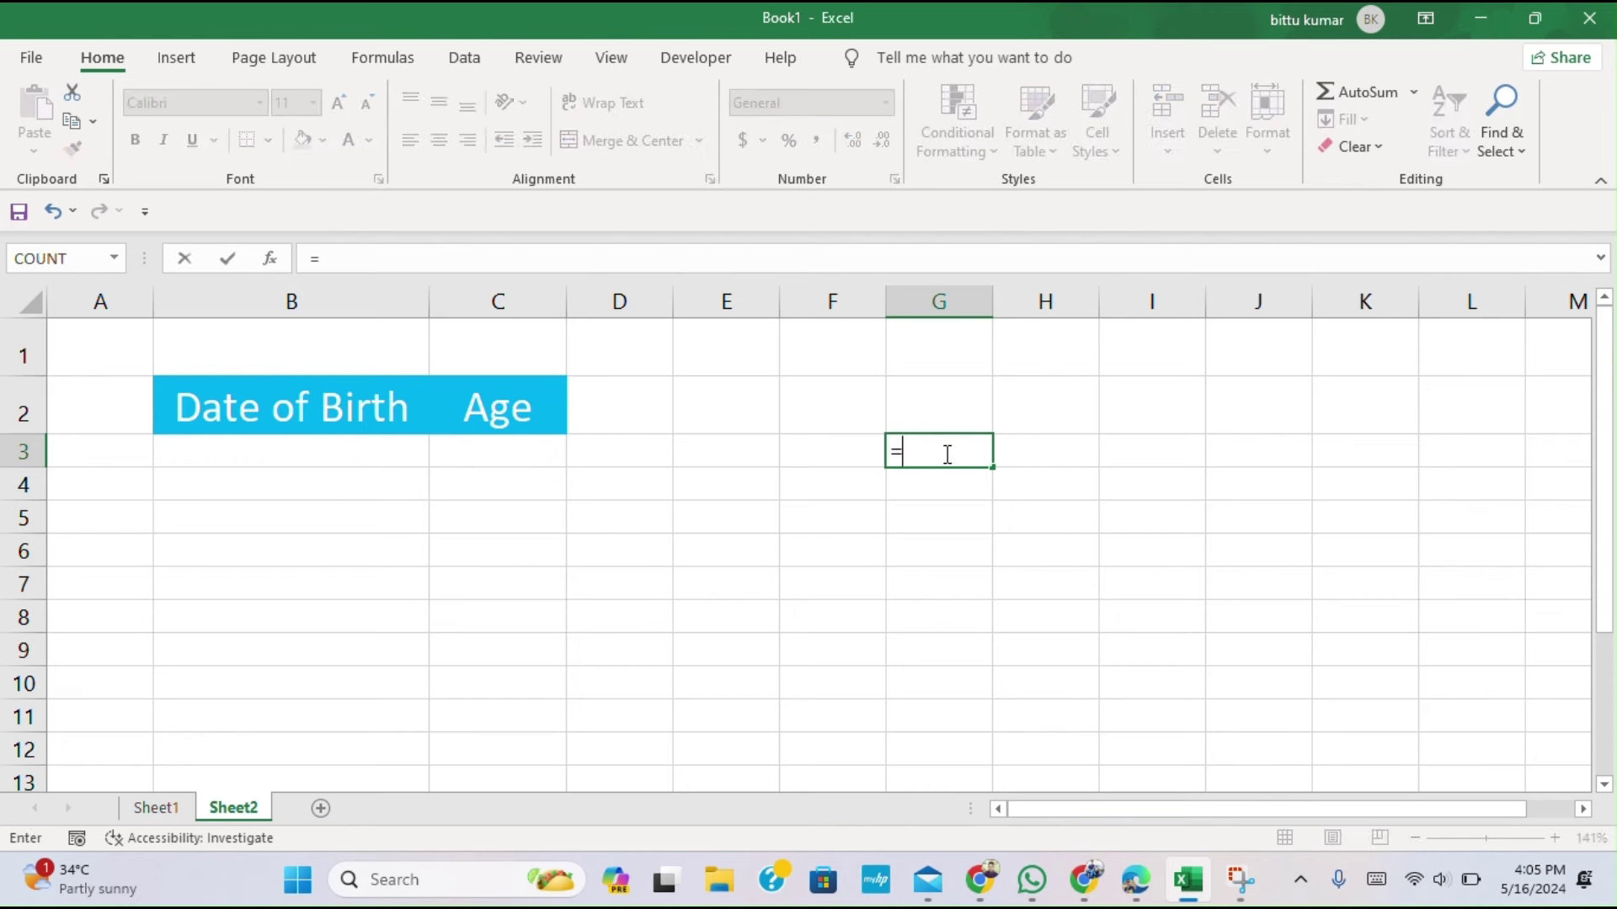
pyautogui.write('Today')
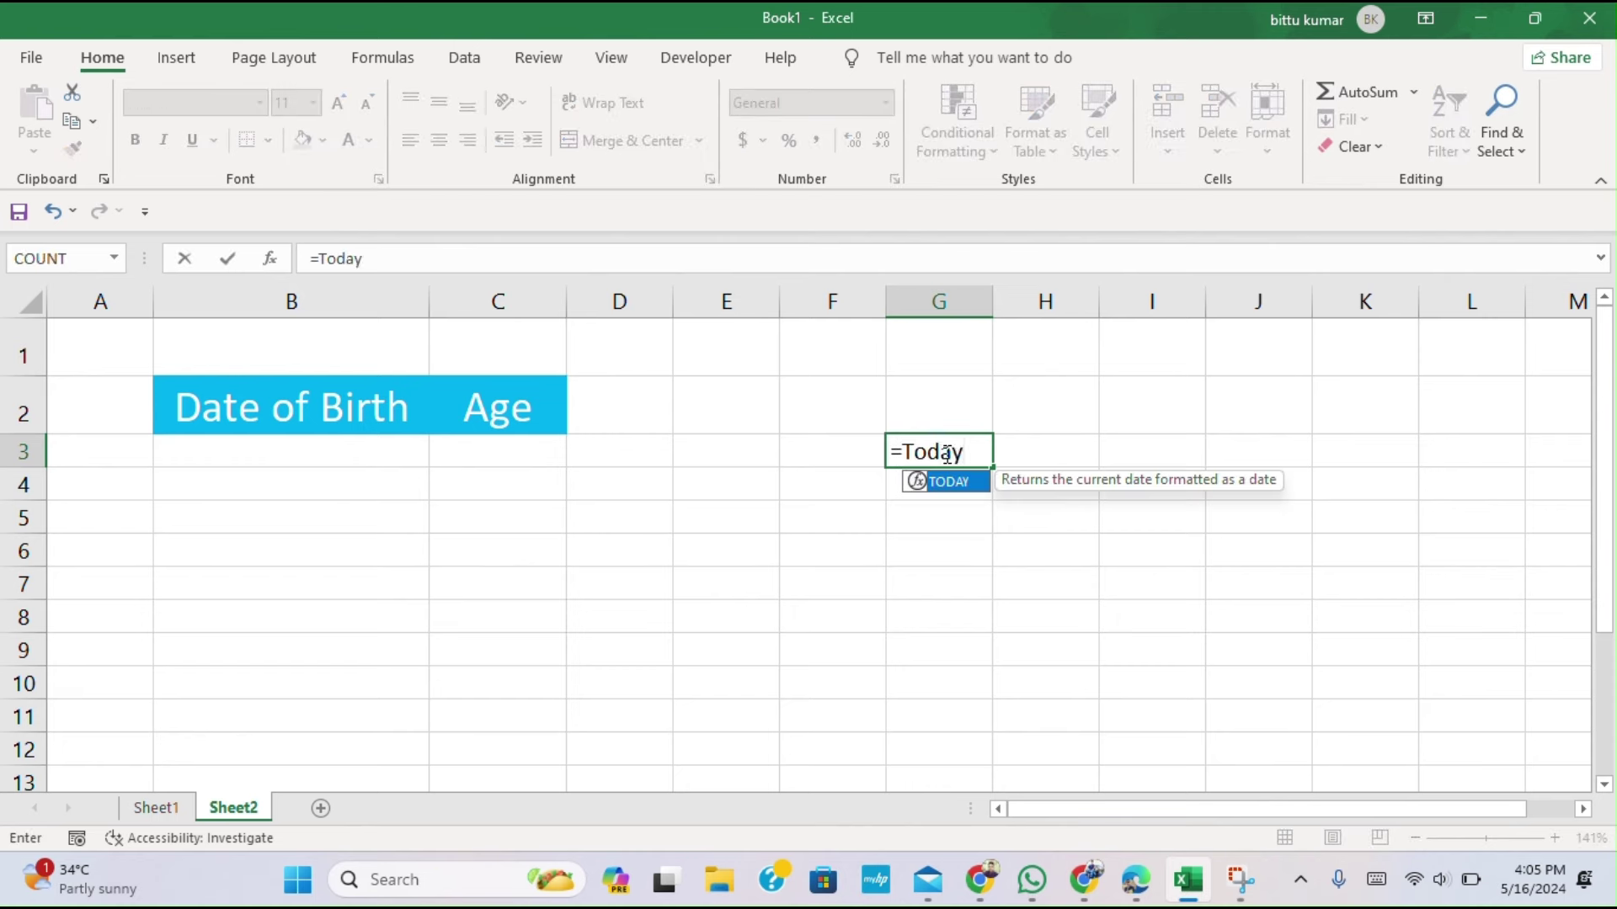
pyautogui.write('()')
pyautogui.press('Return')
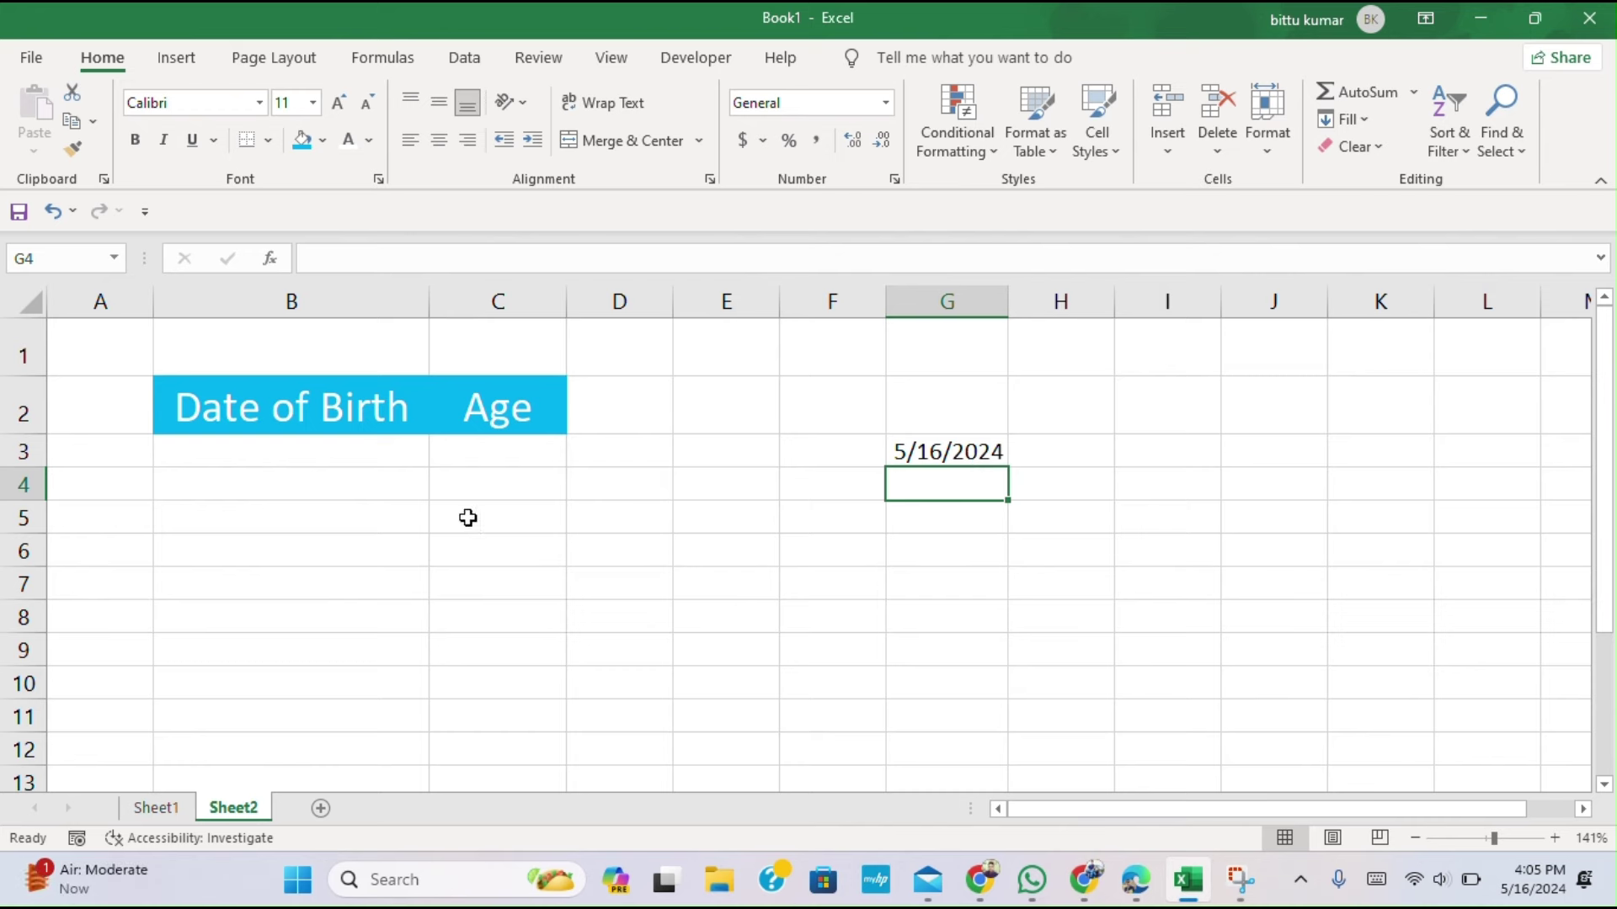
# - Enter the birth date 4/14/2002 in B3
pyautogui.click(346, 453)
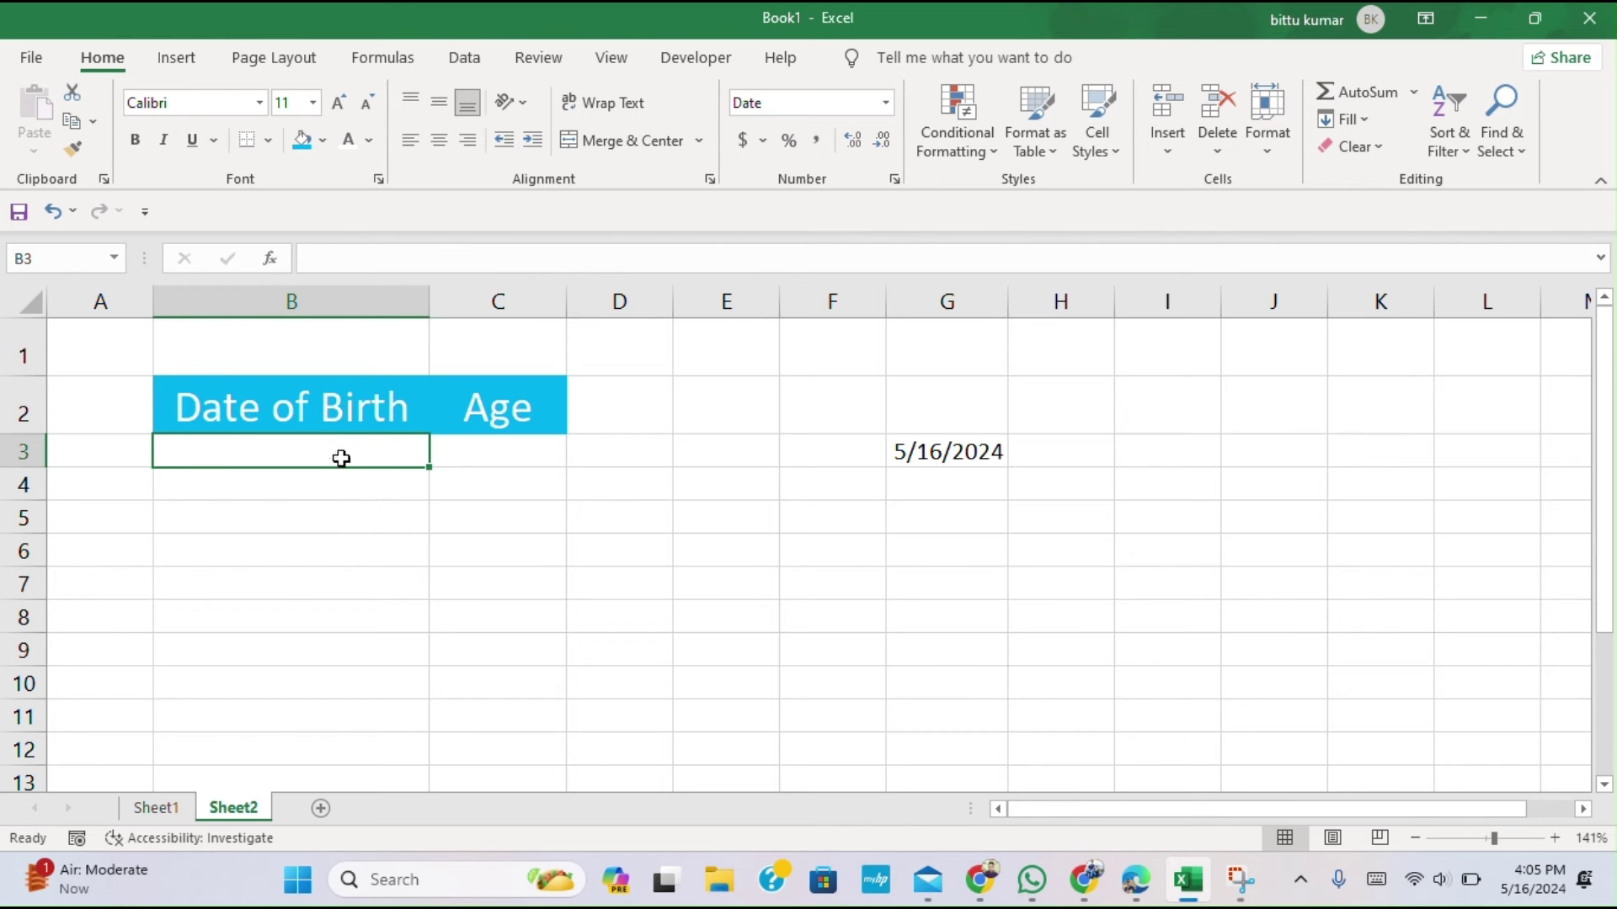
pyautogui.write('1')
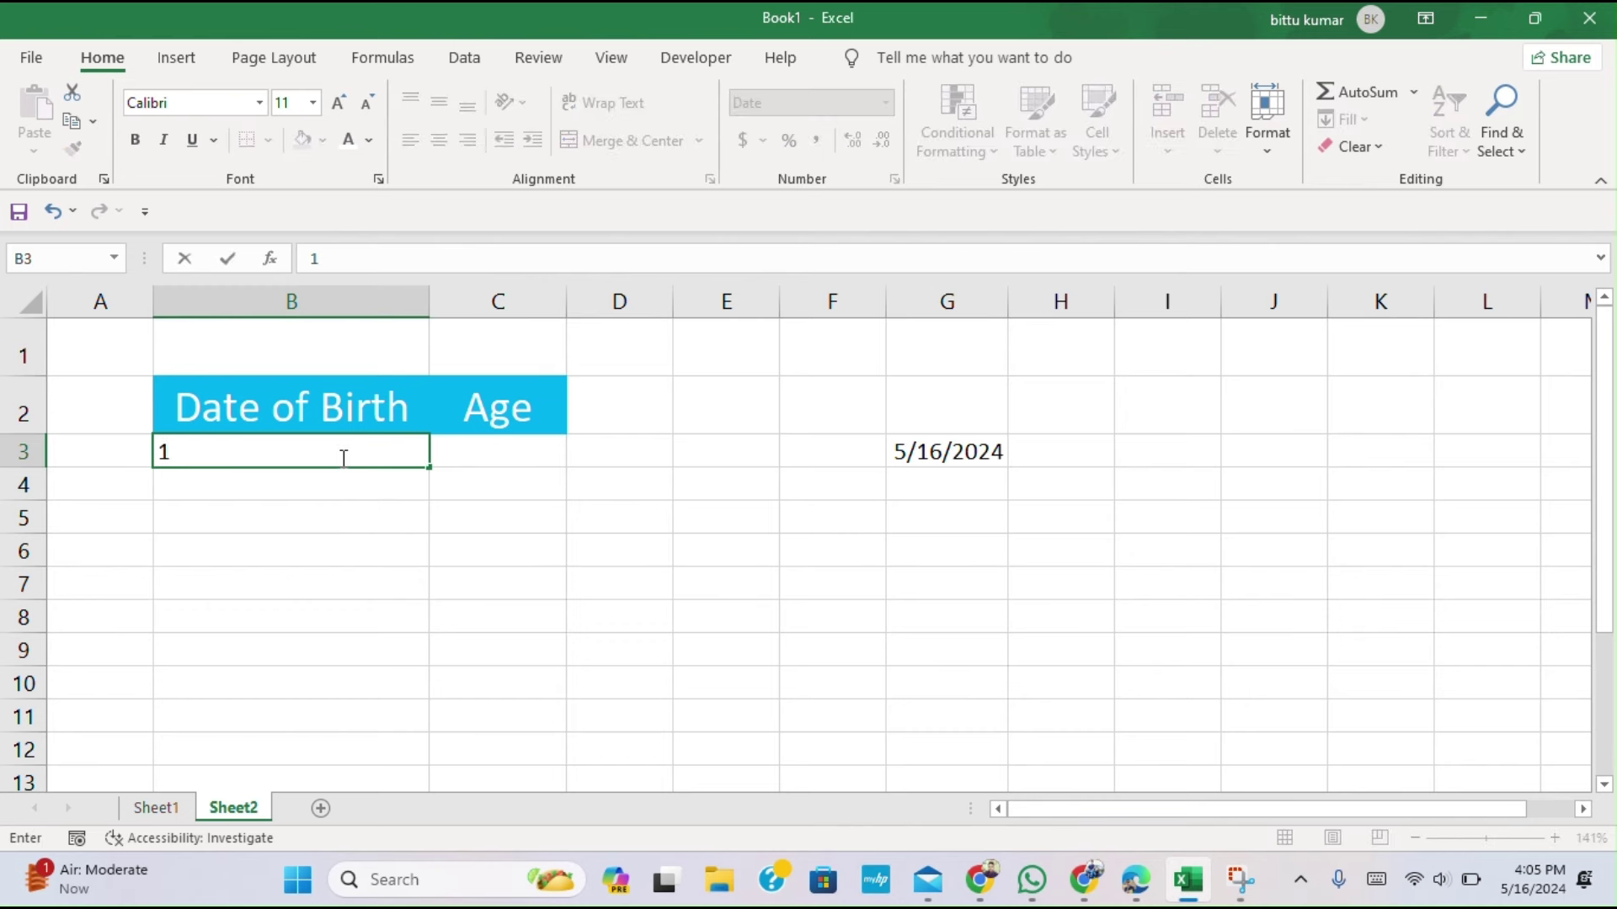
pyautogui.write('-')
pyautogui.press('BackSpace')
pyautogui.press('BackSpace')
pyautogui.write('4/')
pyautogui.write('14/20')
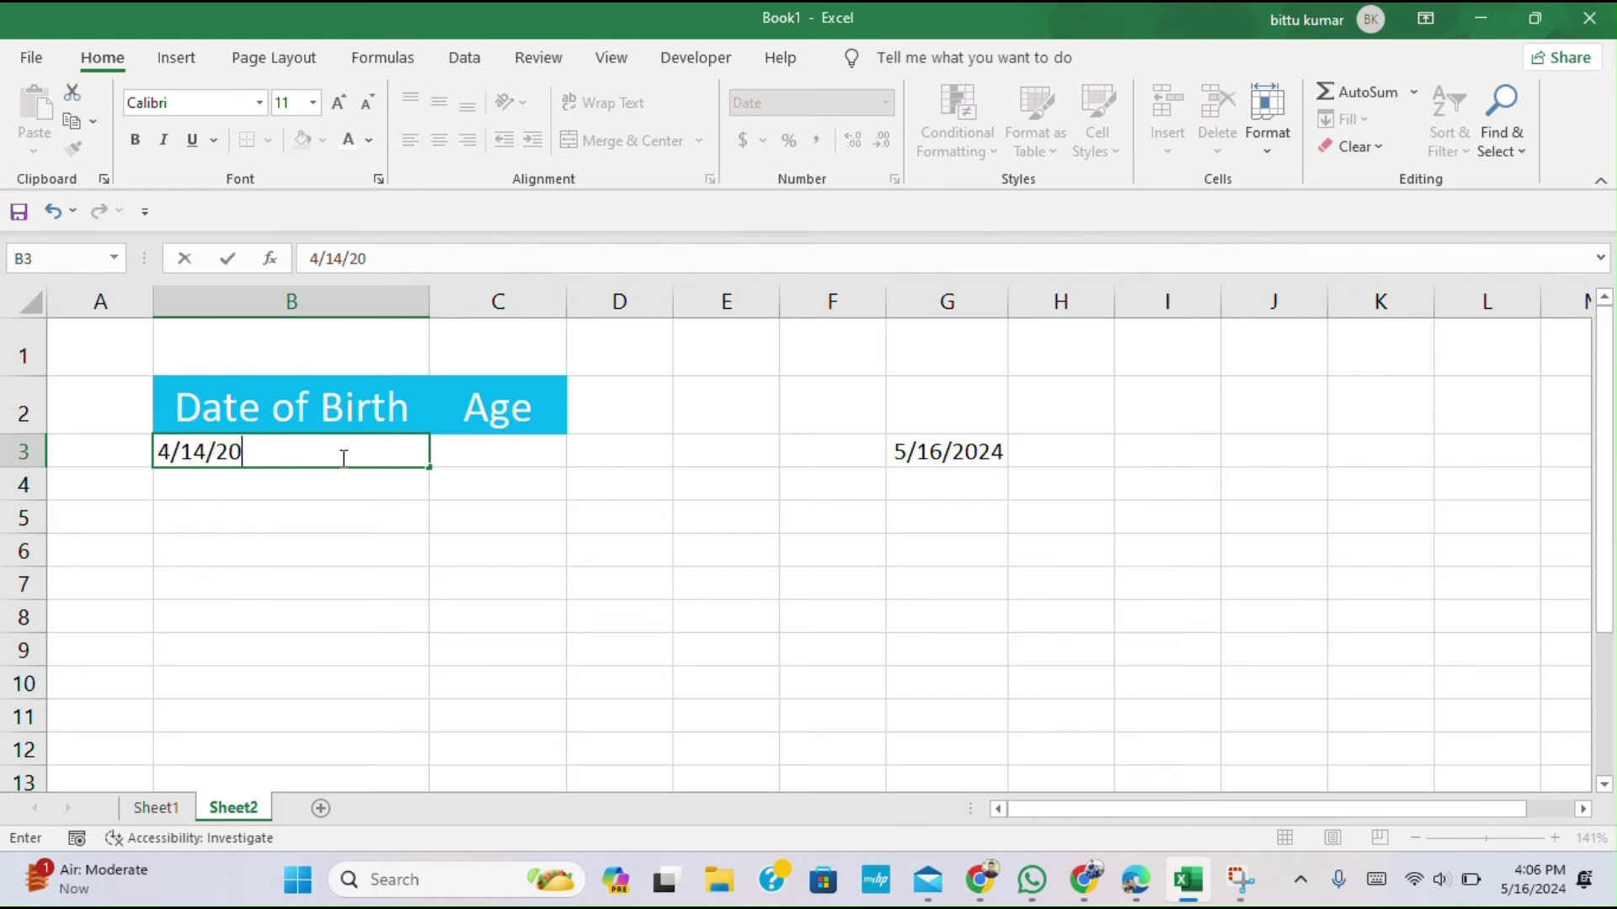
pyautogui.write('02')
pyautogui.click(495, 442)
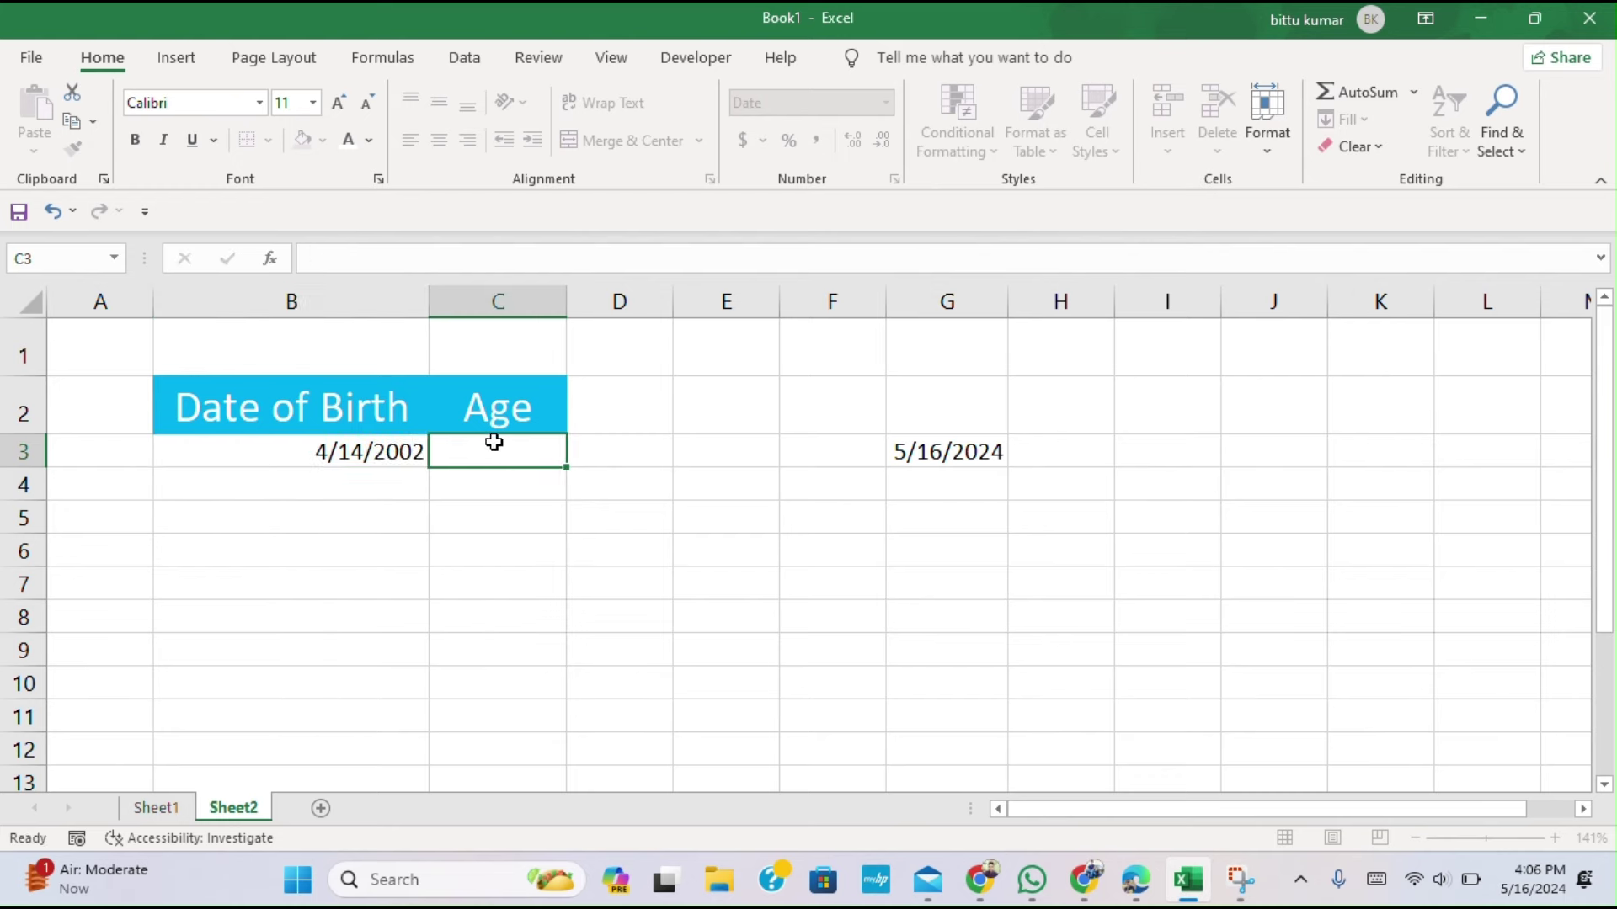
# - Enter =DATEDIF(B3,TODAY(),"y") in C3 to show the age 22
pyautogui.write('=co')
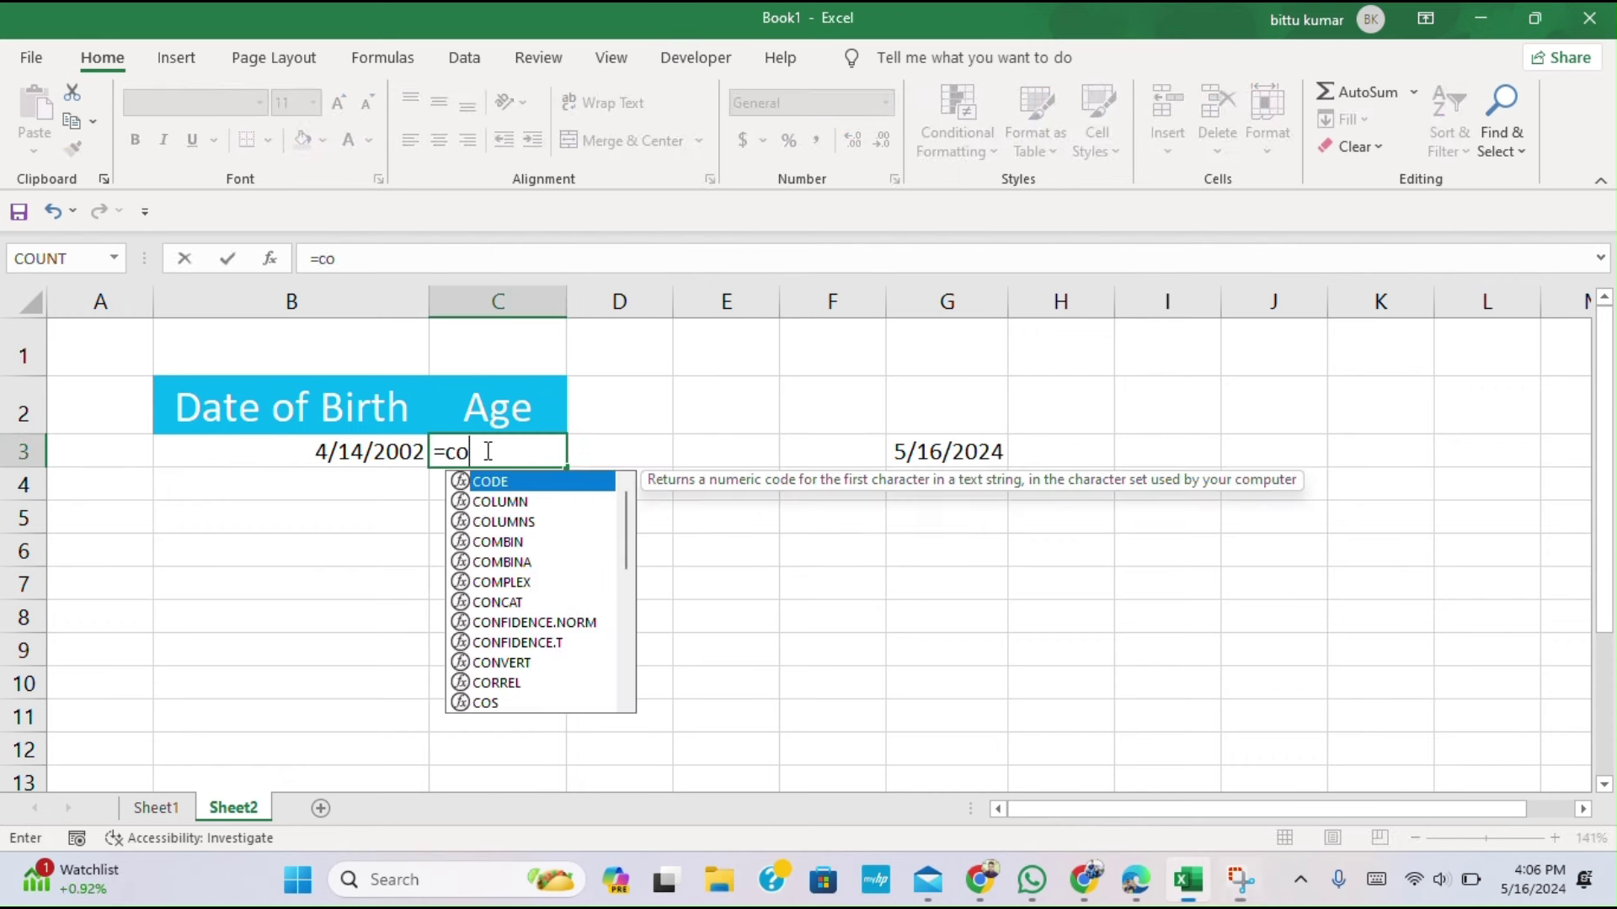
pyautogui.press('BackSpace')
pyautogui.press('BackSpace')
pyautogui.write('dat')
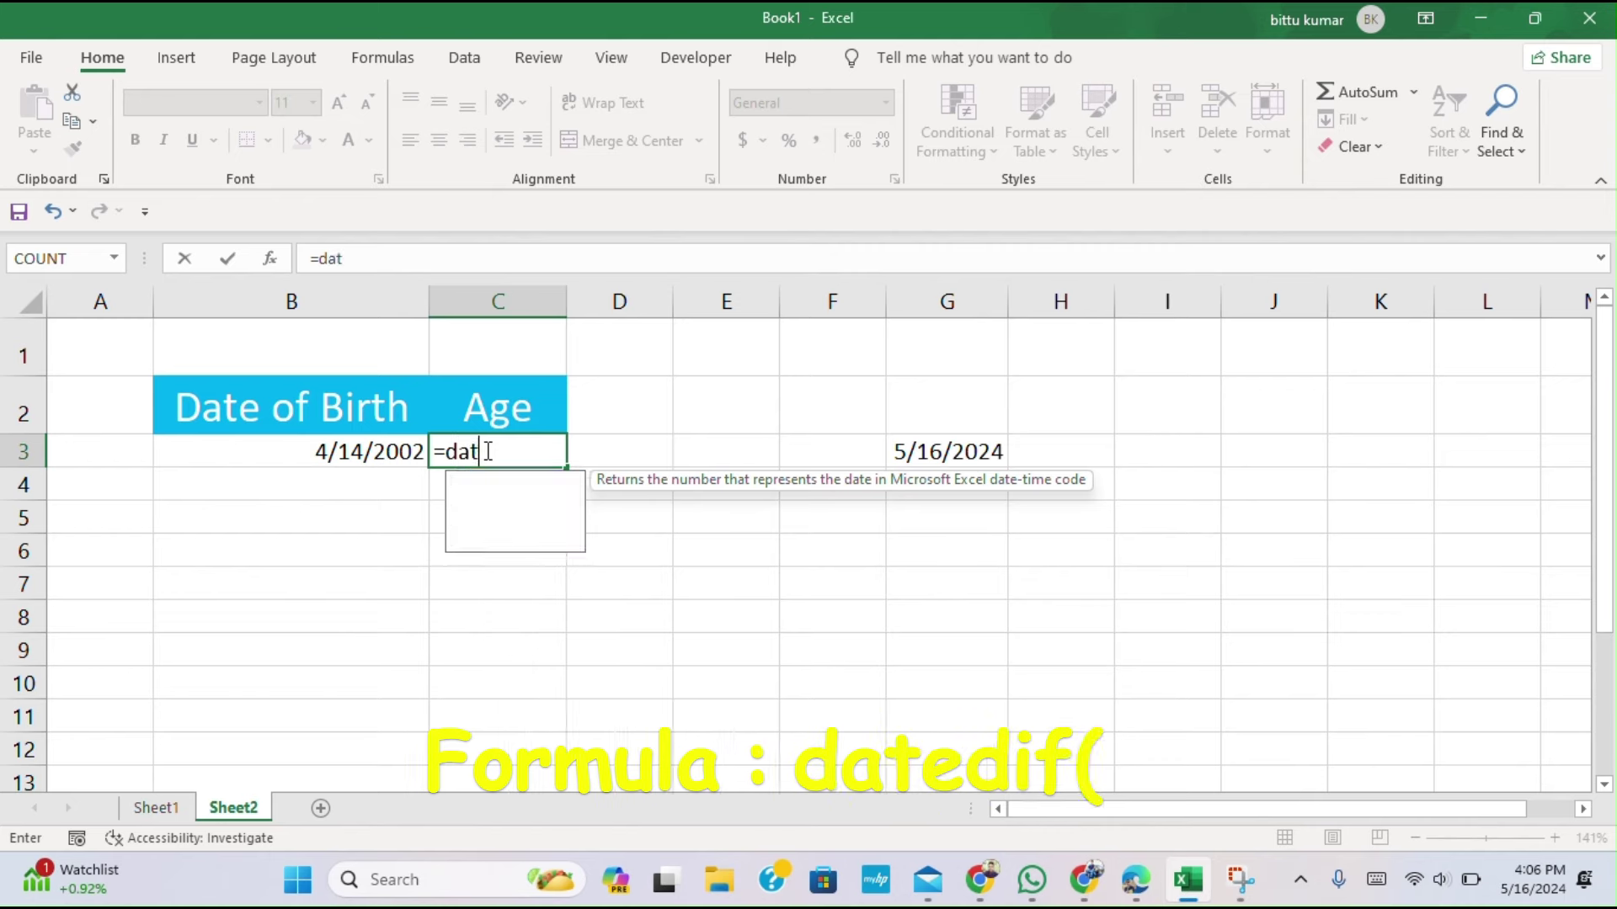
pyautogui.write('edi')
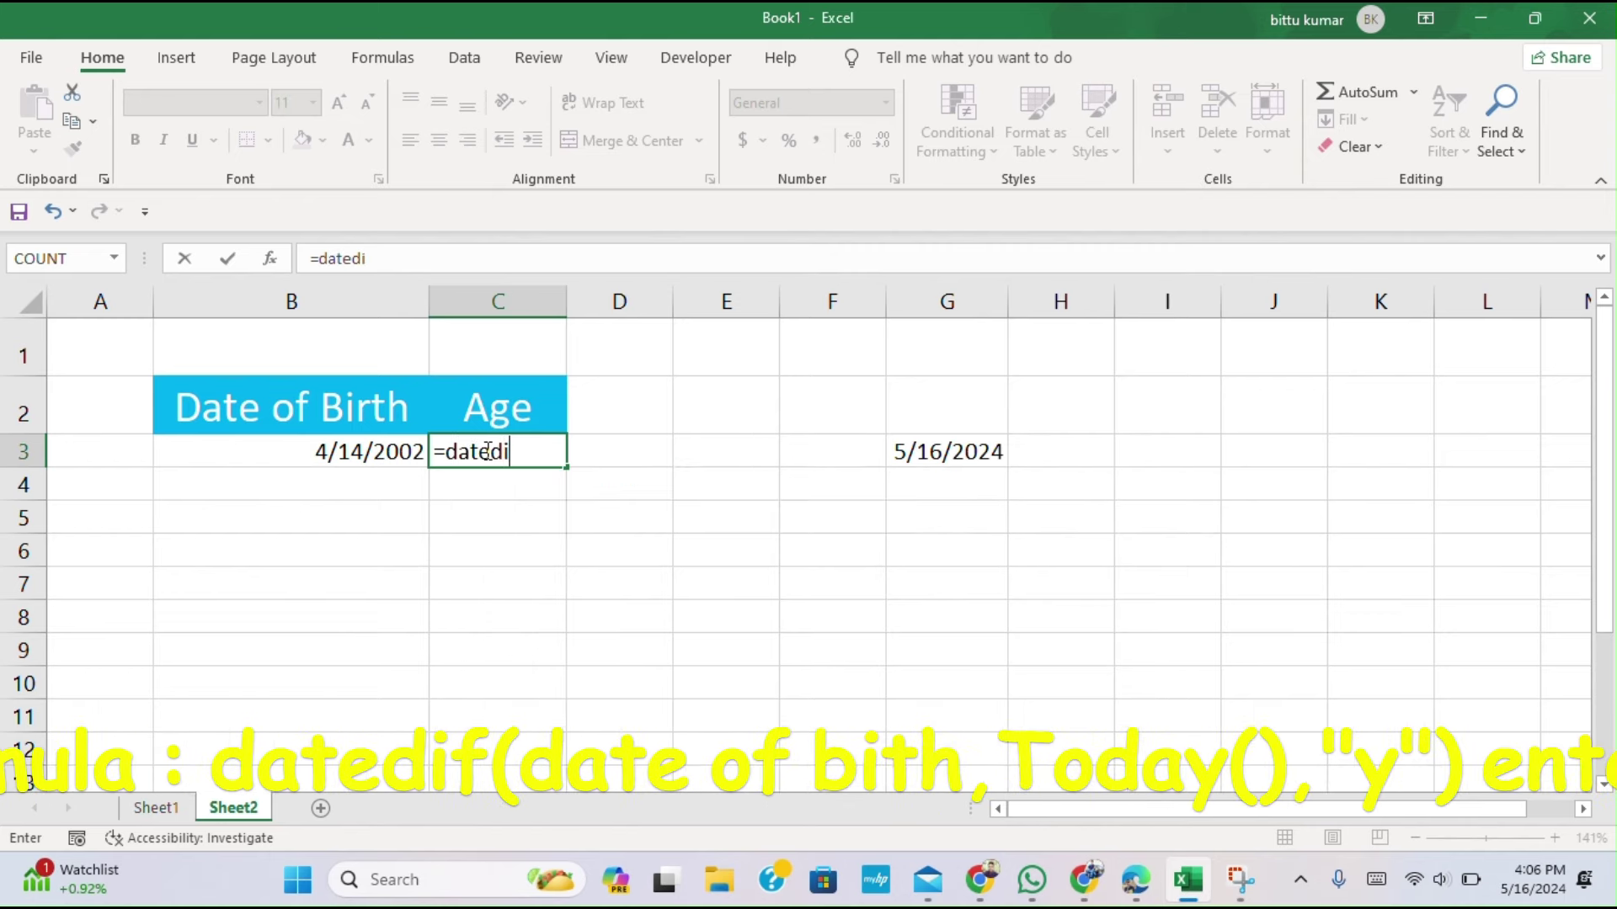
pyautogui.write('f(')
pyautogui.click(362, 453)
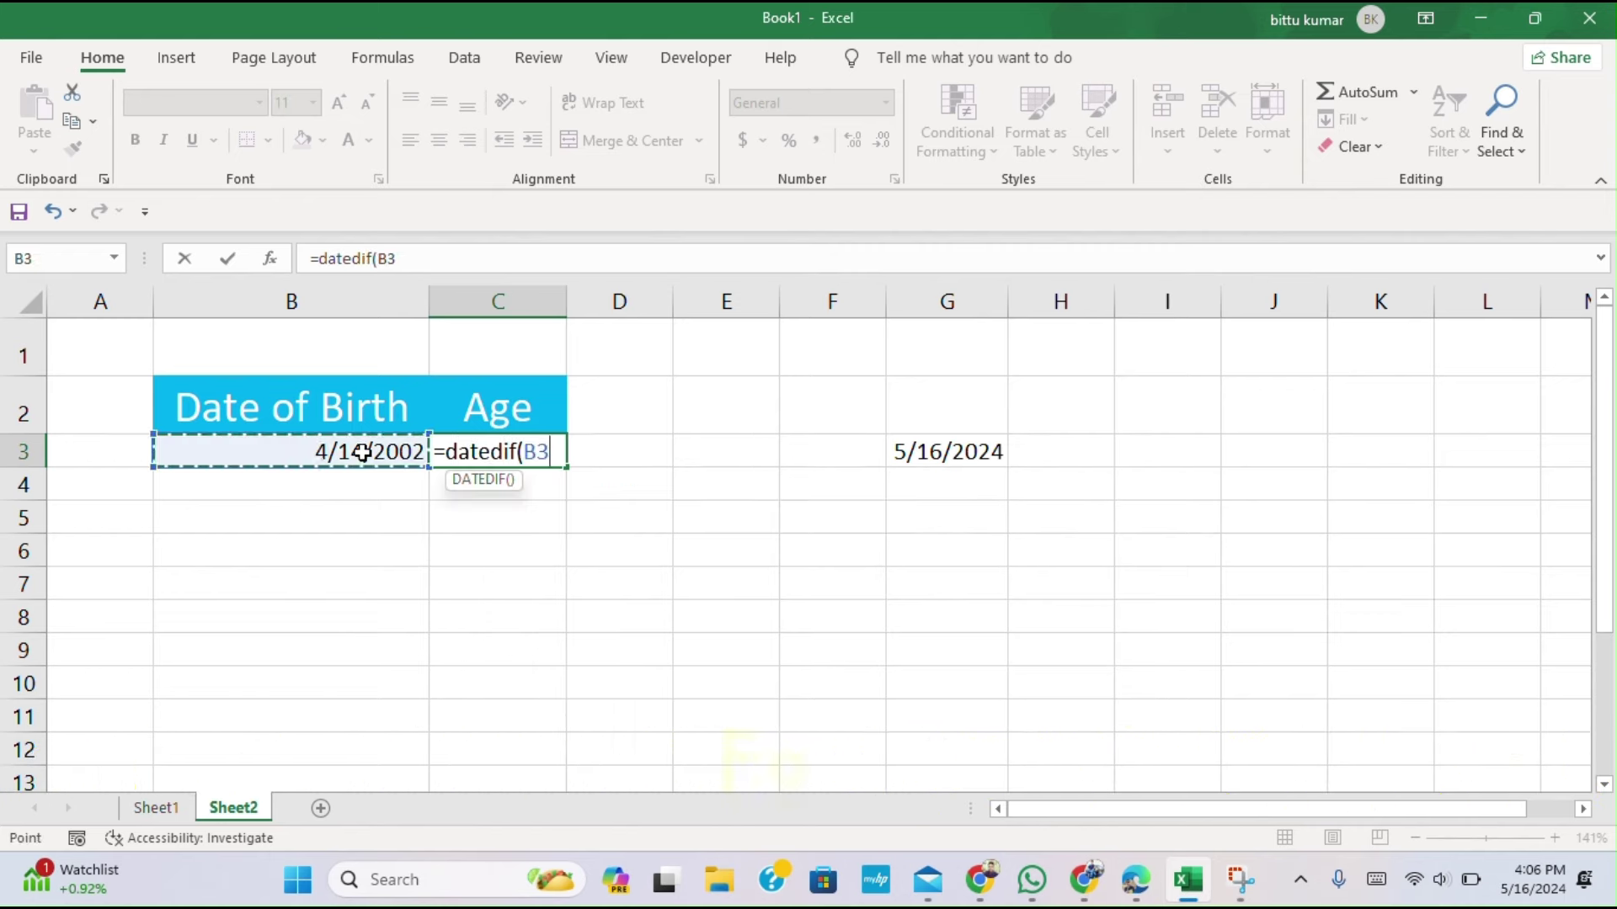
pyautogui.write(',')
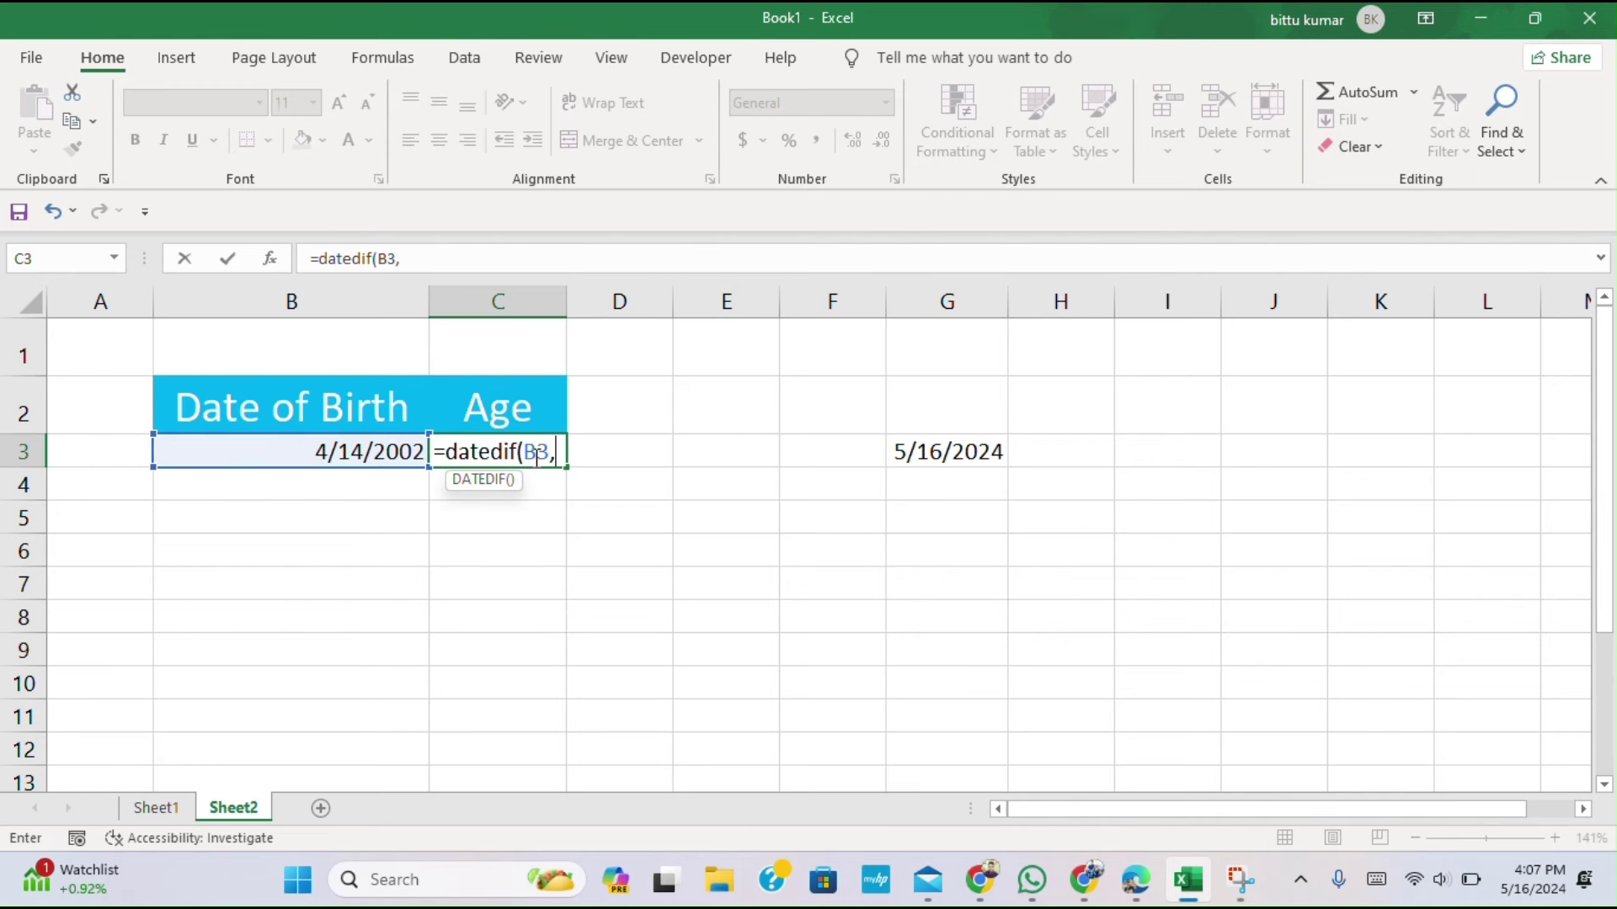
pyautogui.write('to')
pyautogui.press('BackSpace')
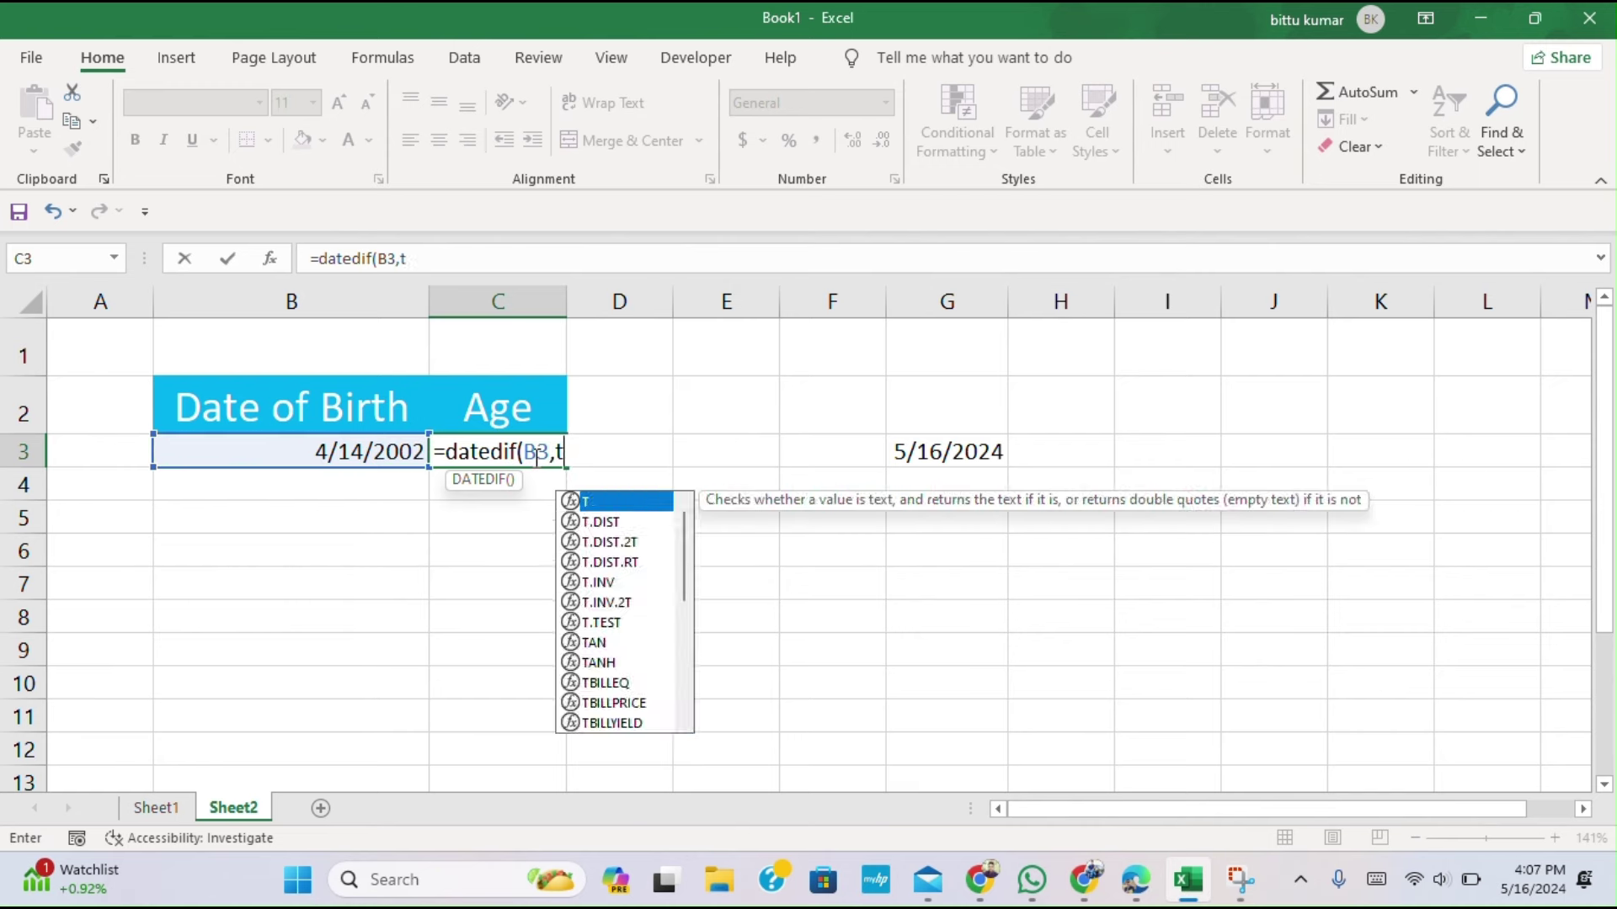
pyautogui.press('BackSpace')
pyautogui.write('T')
pyautogui.write('oday(')
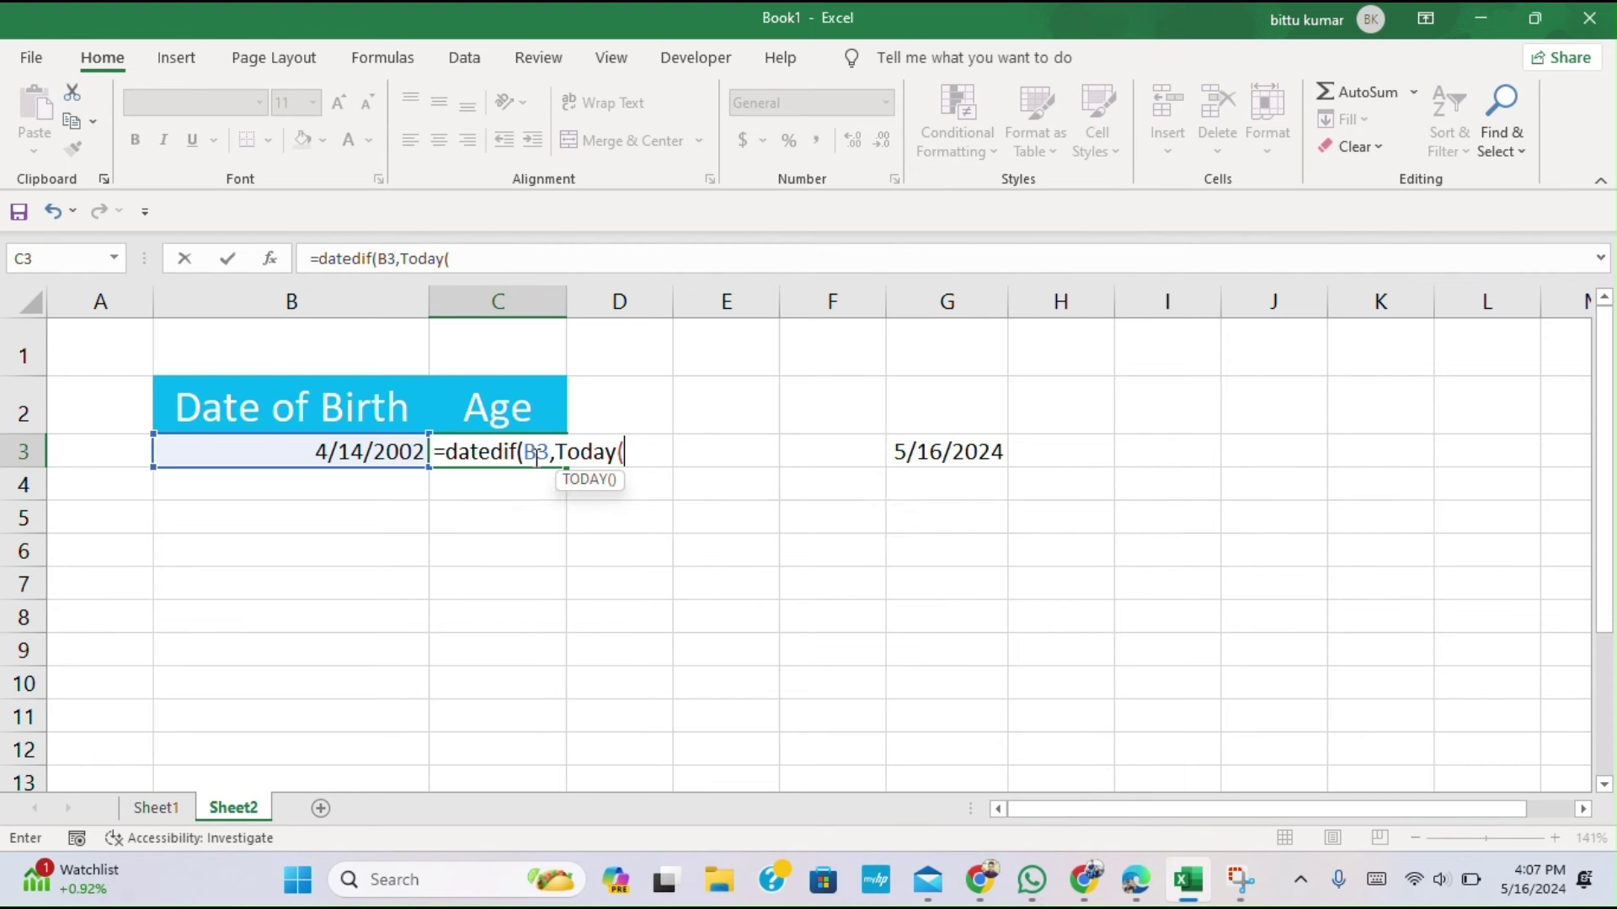
pyautogui.write(')')
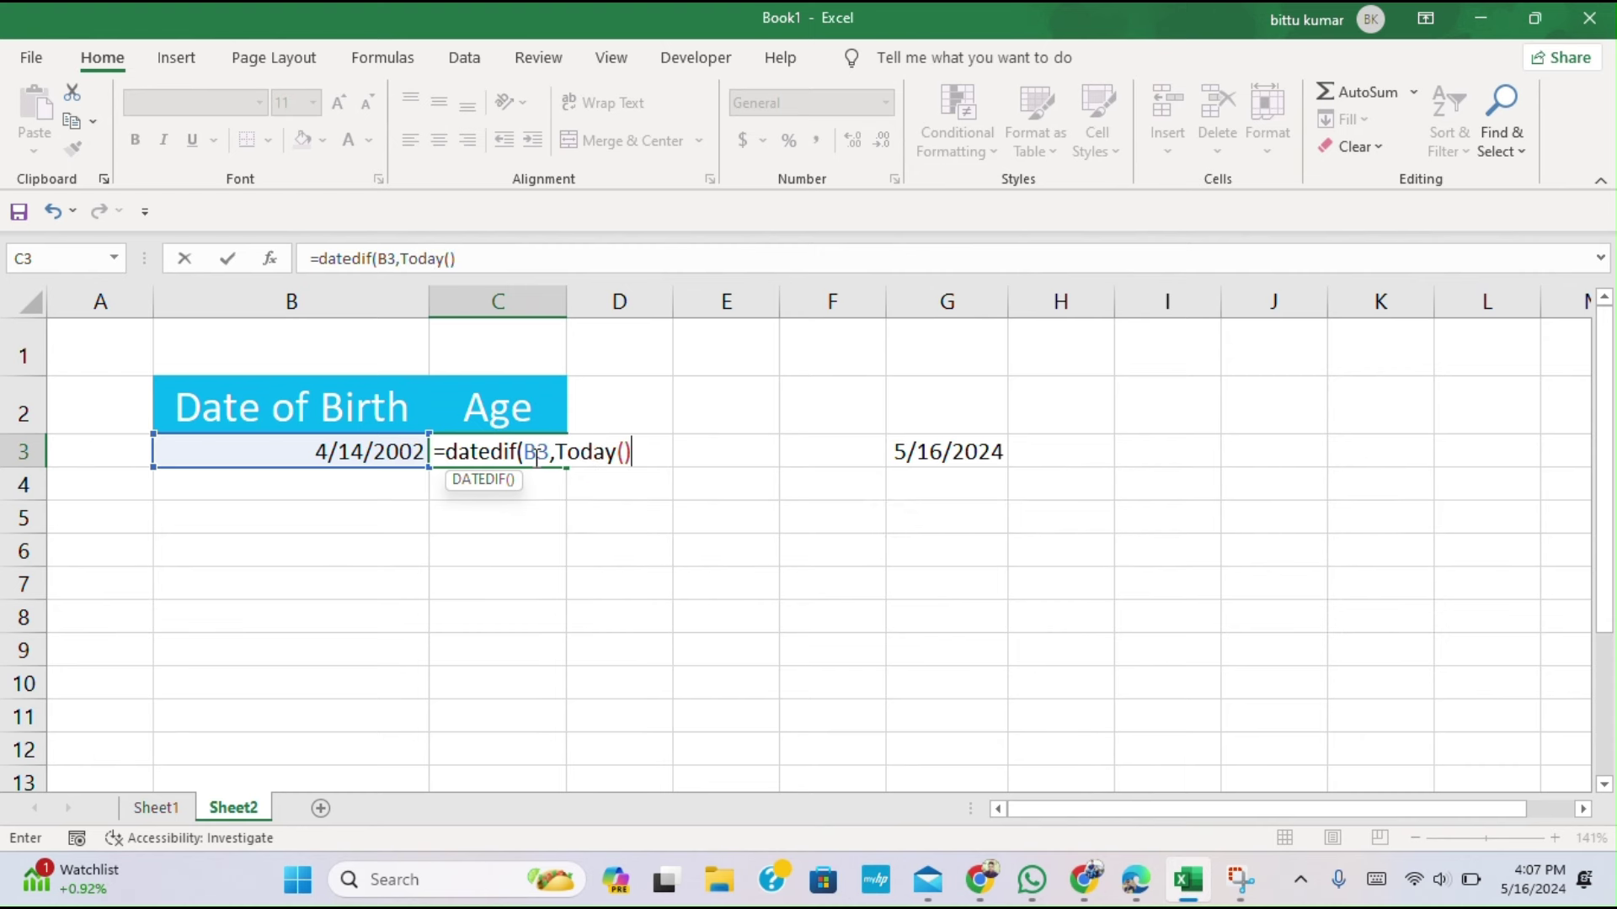
pyautogui.write(',"')
pyautogui.write('y"')
pyautogui.write(')')
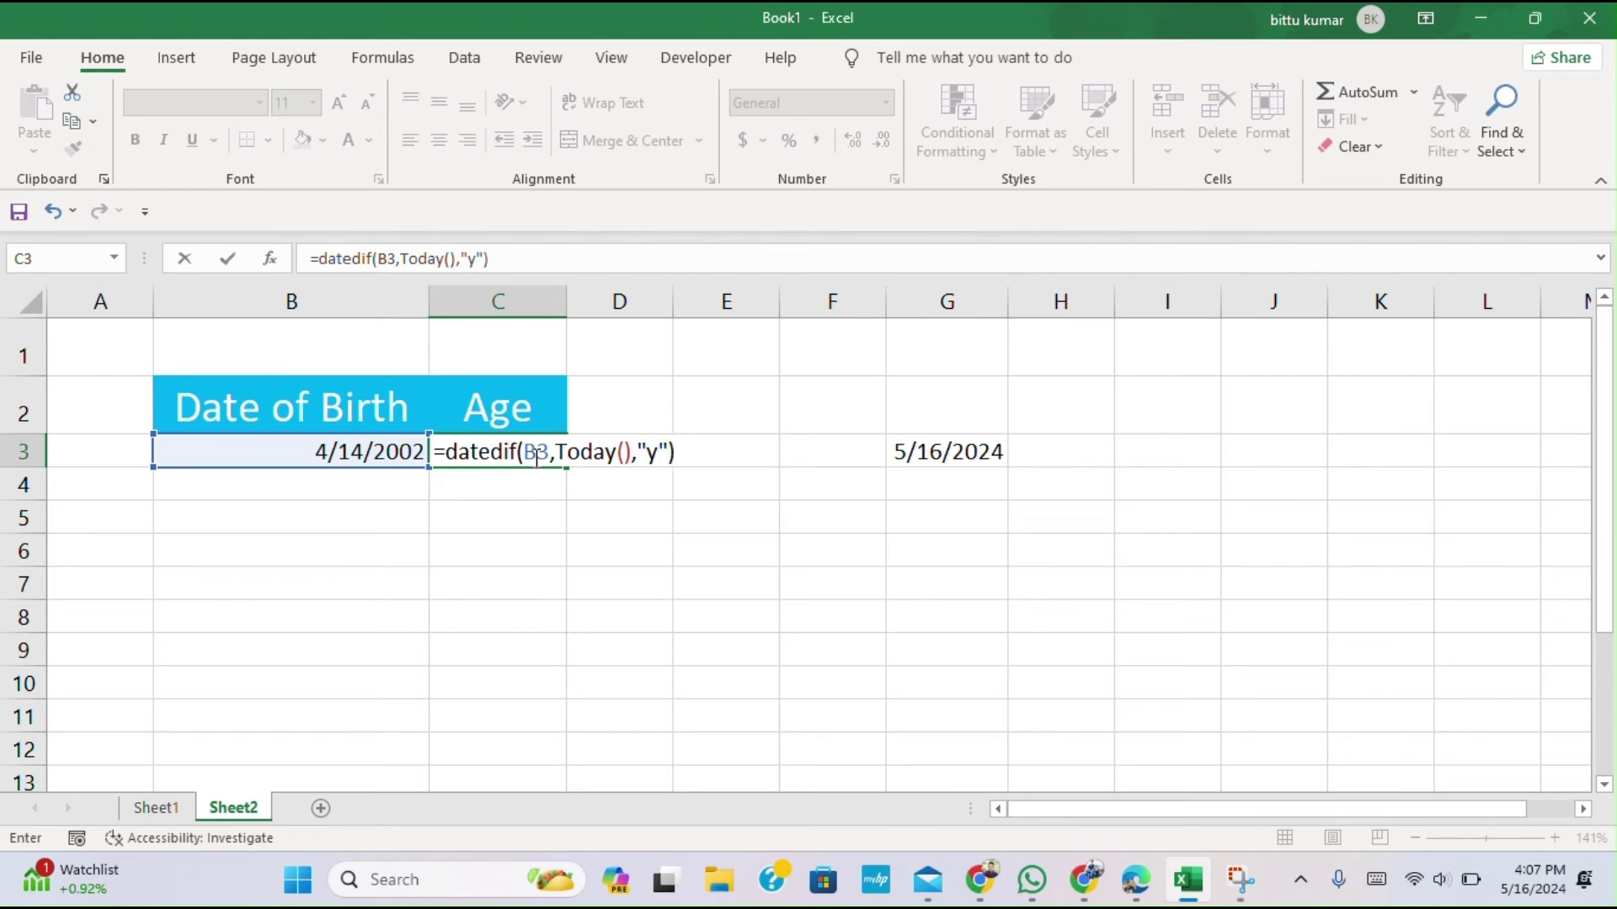
pyautogui.press('Return')
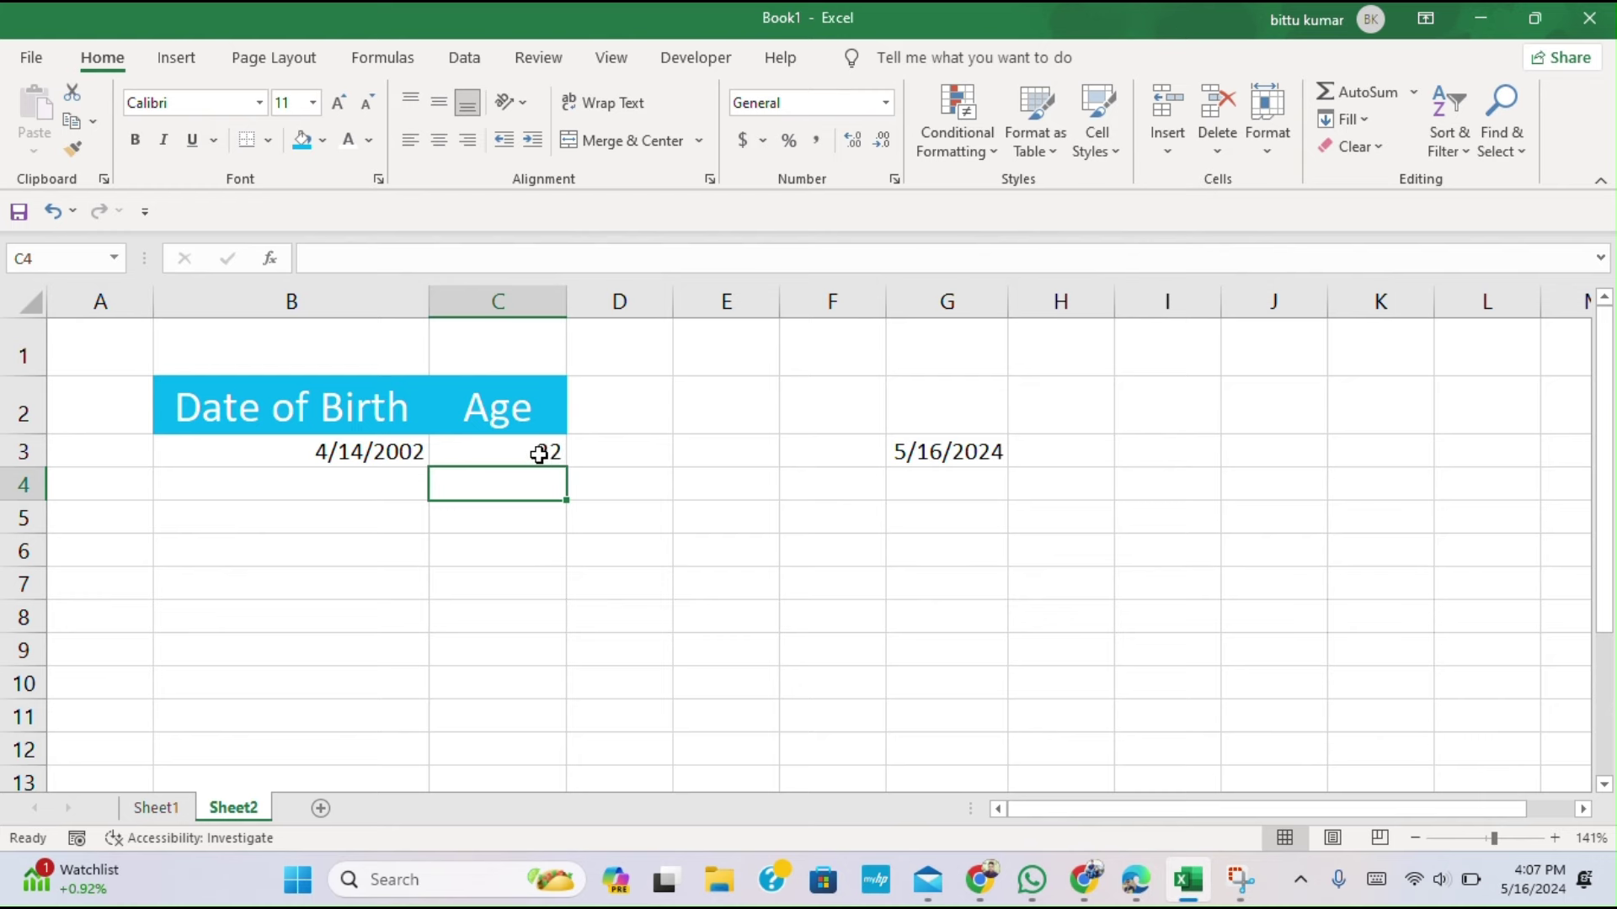
# - Enter the birth date 5/16/2024 in B4
pyautogui.click(343, 491)
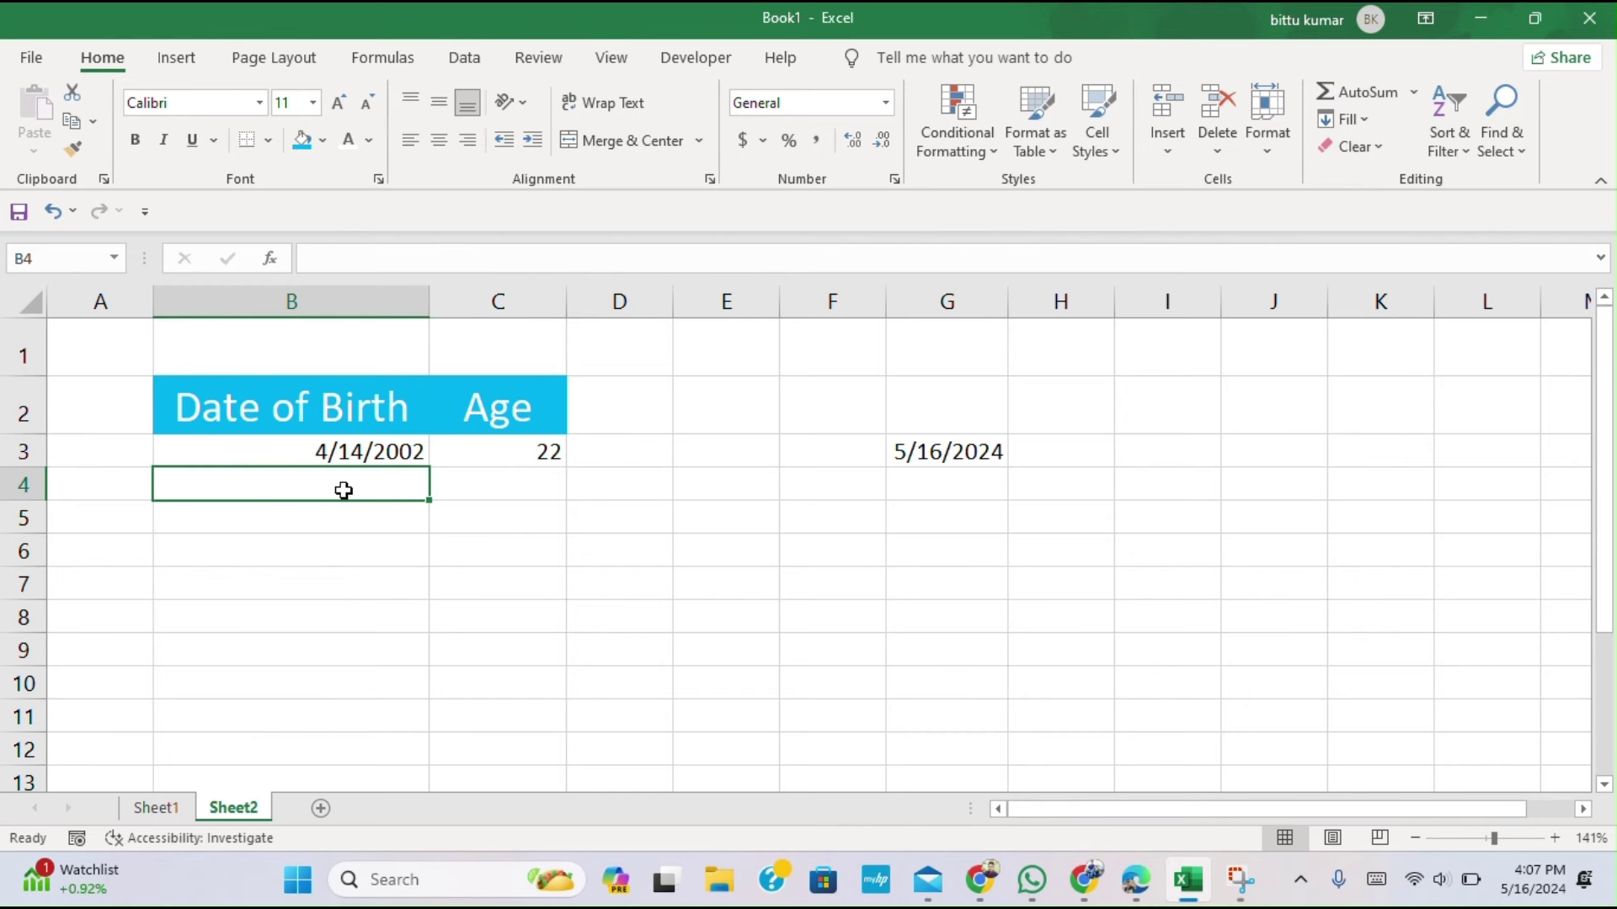
pyautogui.write('5/')
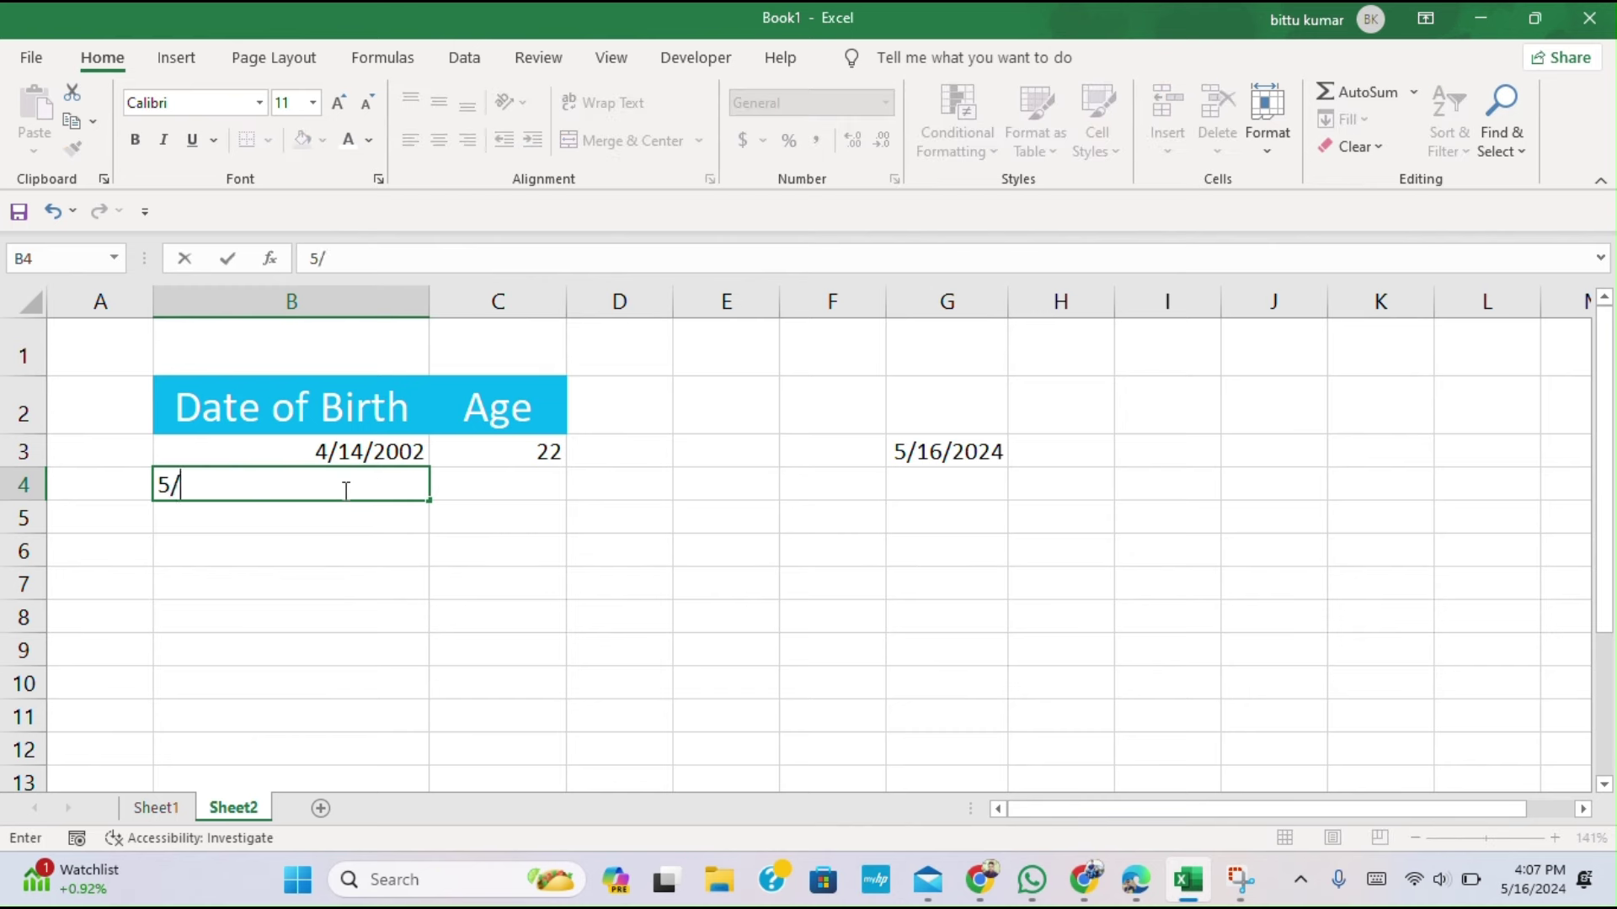
pyautogui.write('16')
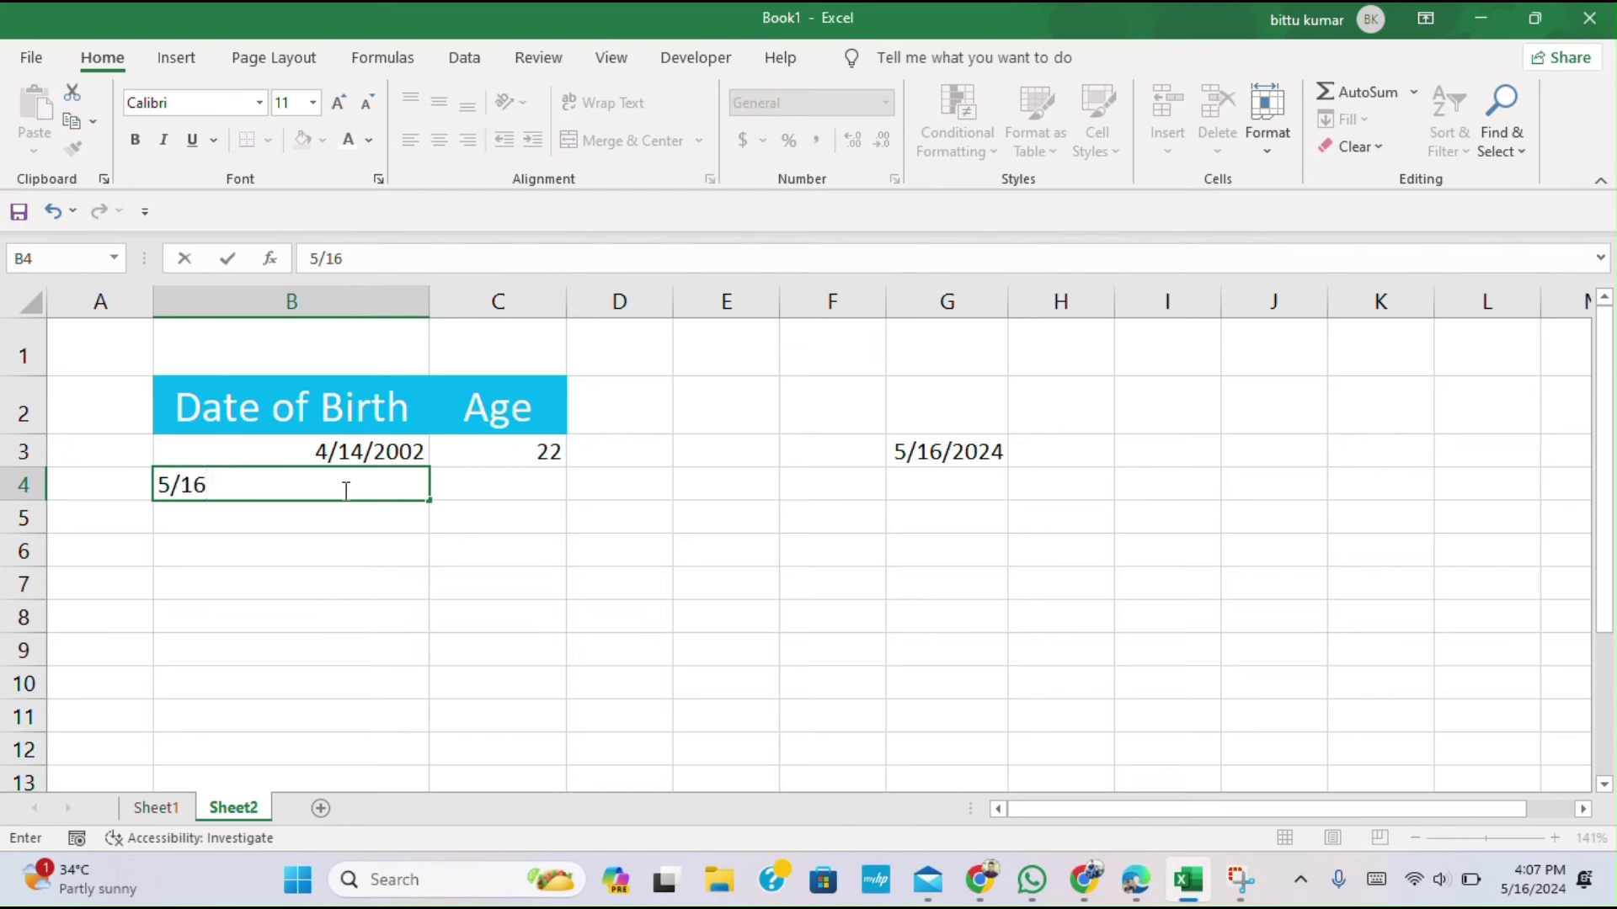
pyautogui.write('/2024')
pyautogui.press('Return')
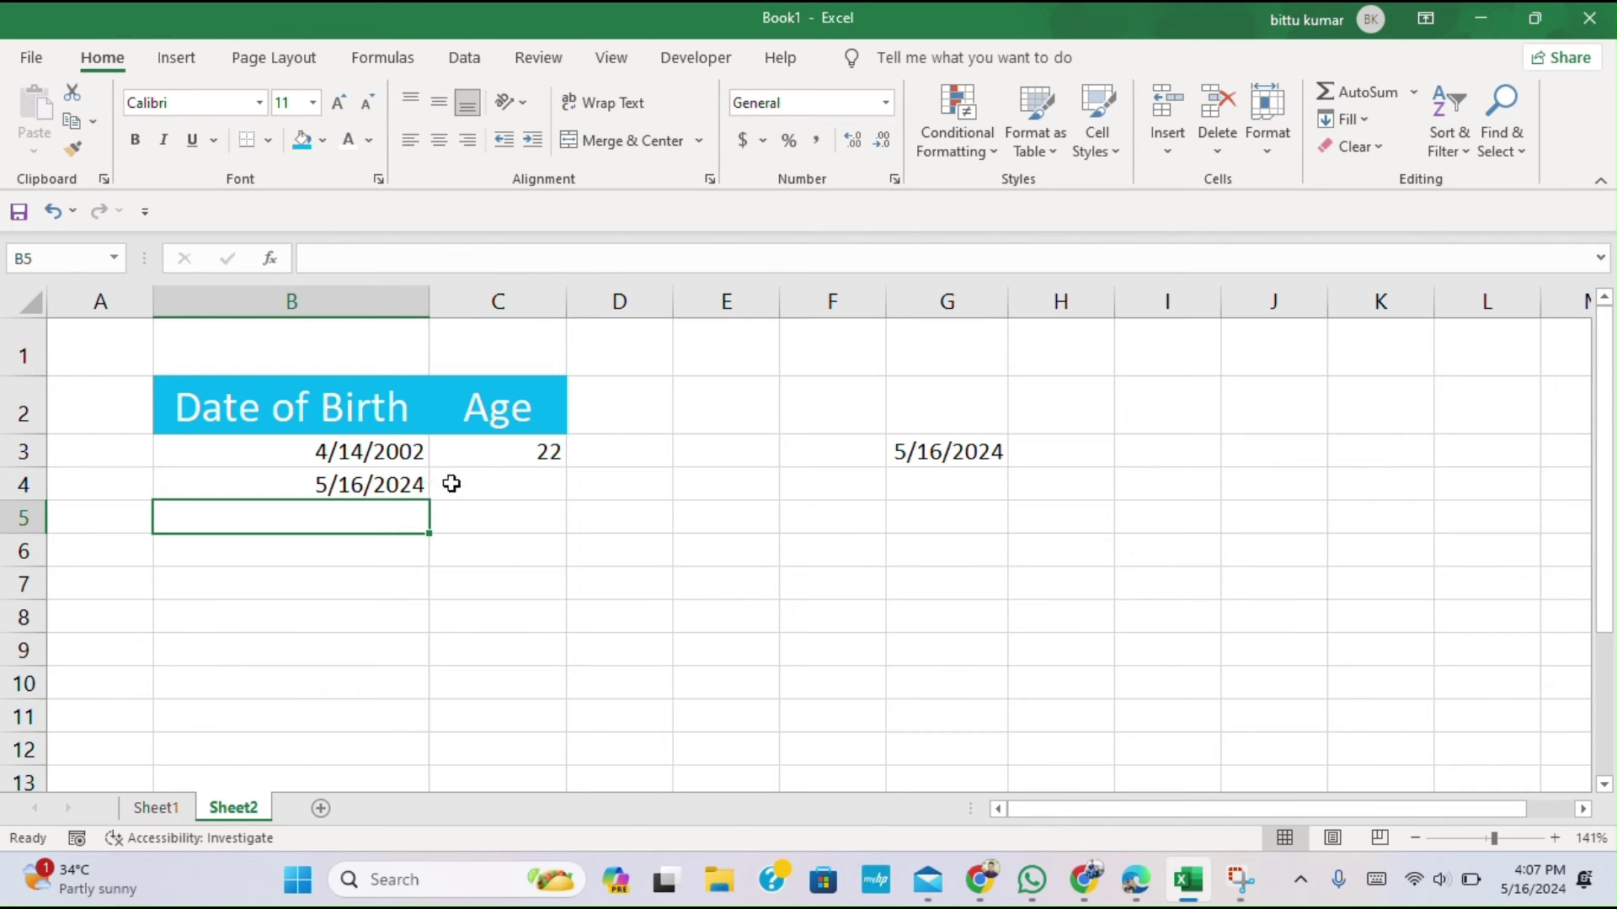
# - Enter =DATEDIF(B4,TODAY(),"y") in C4, giving an age of 0
pyautogui.click(469, 477)
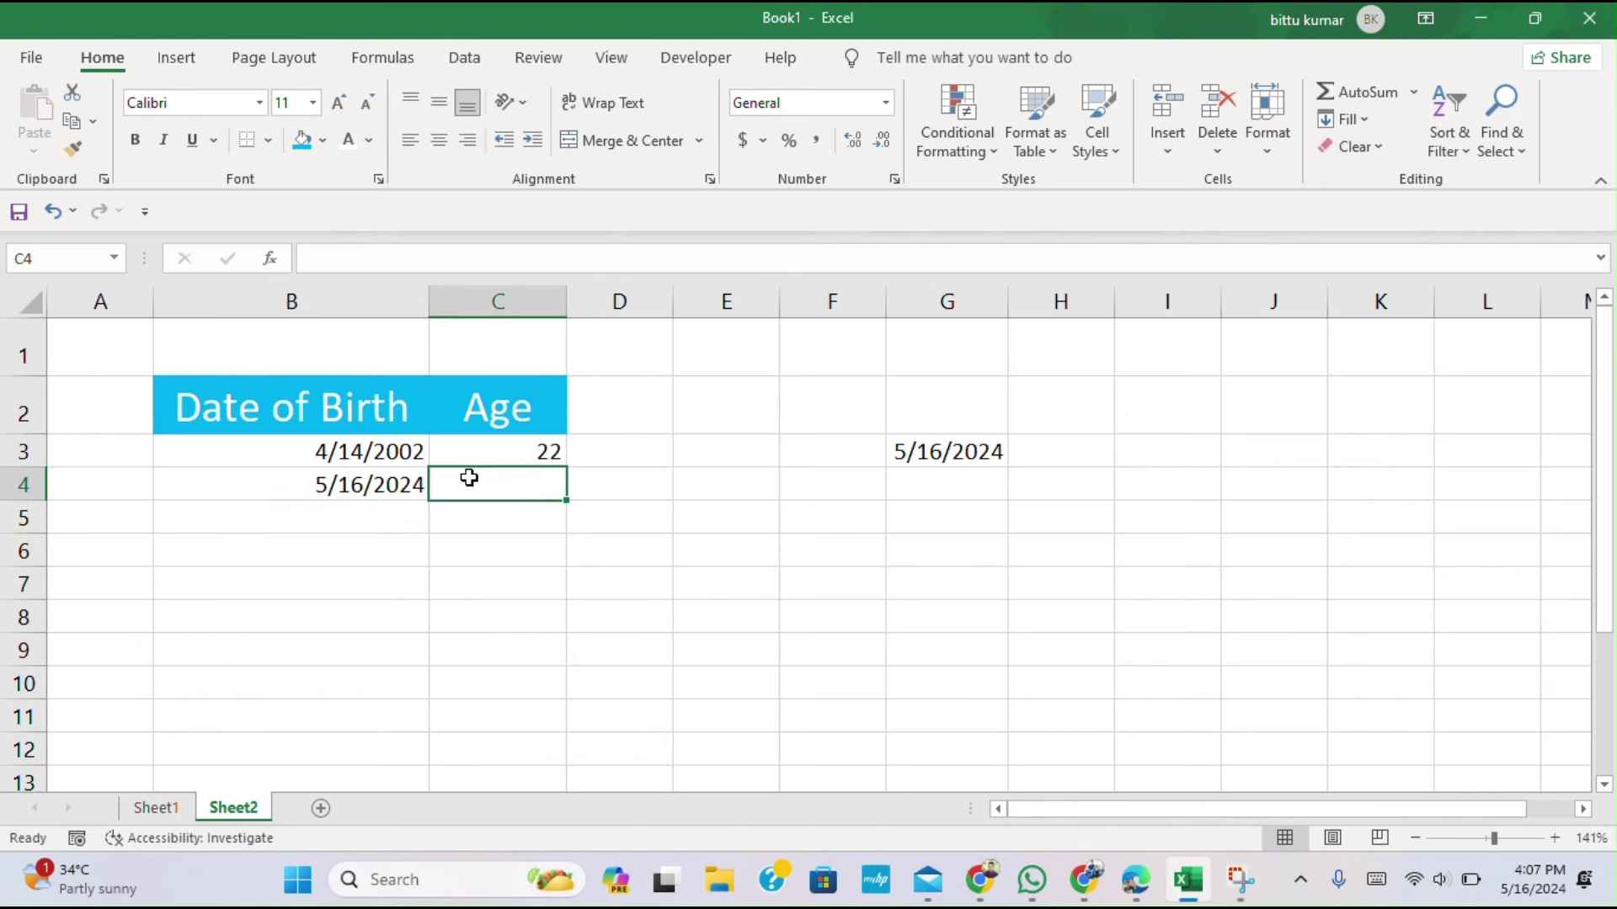
pyautogui.write('=c')
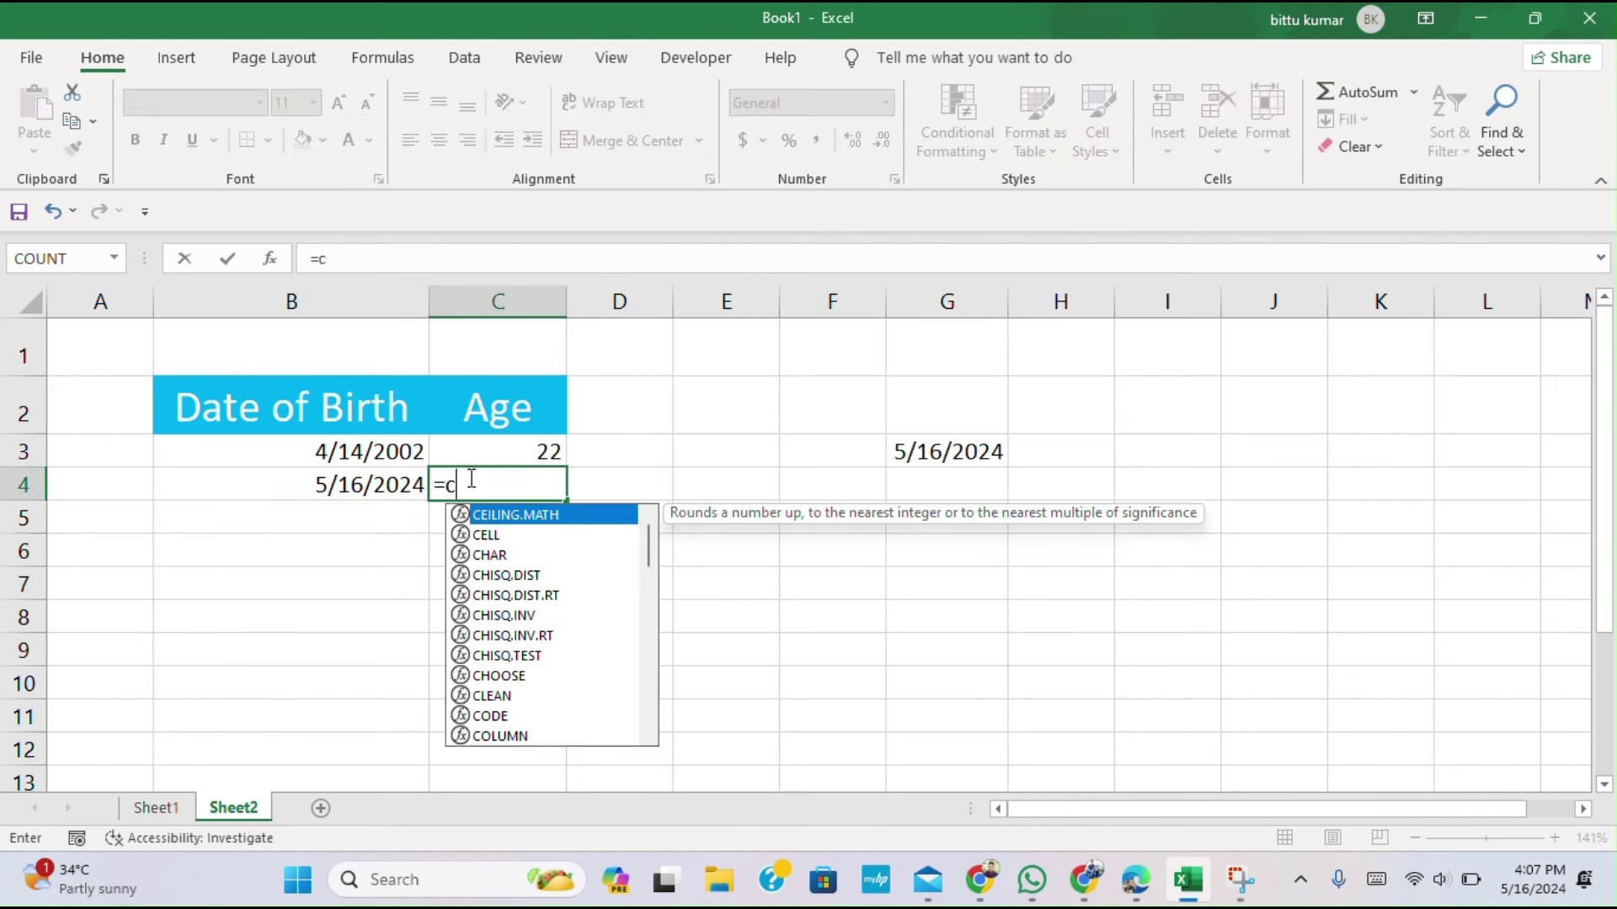
pyautogui.press('BackSpace')
pyautogui.write('date')
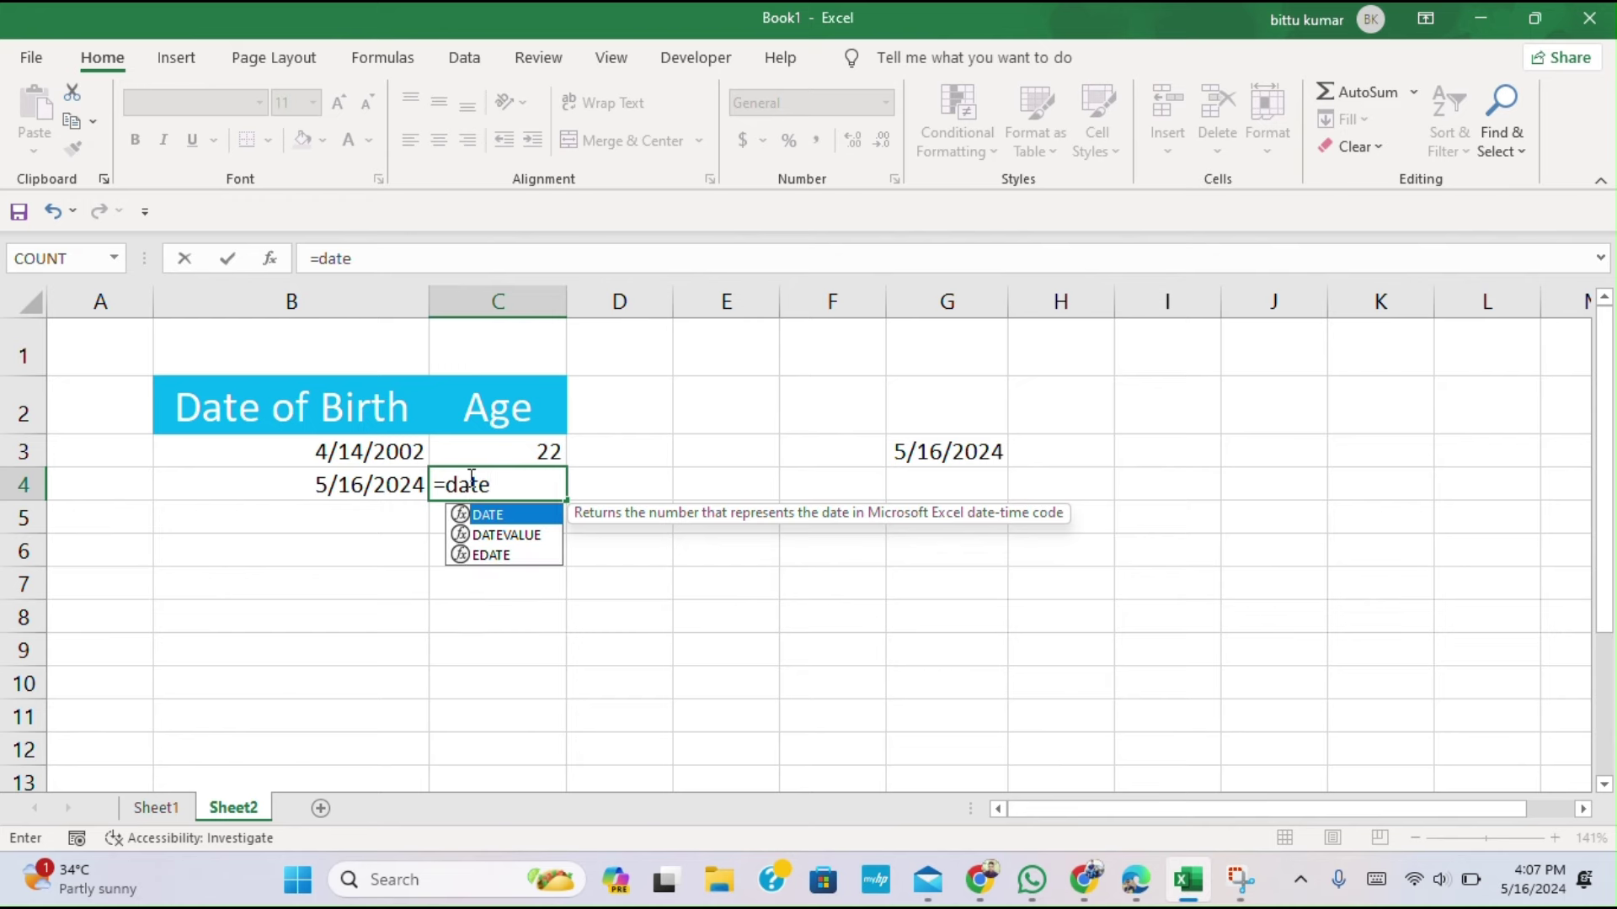
pyautogui.write('dif')
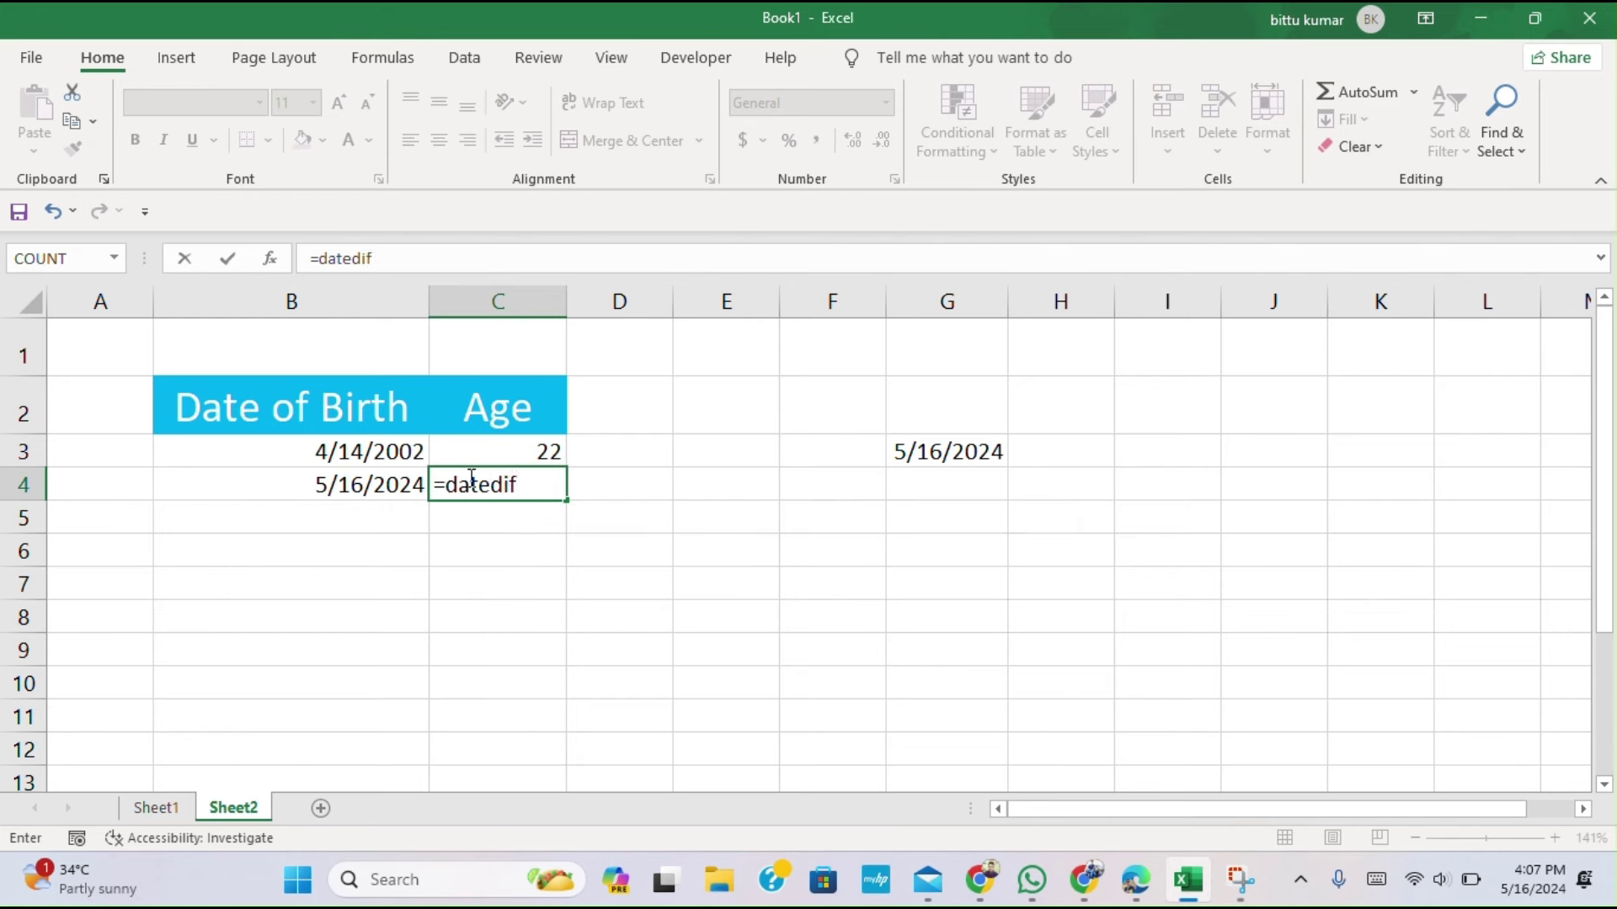
pyautogui.write('(')
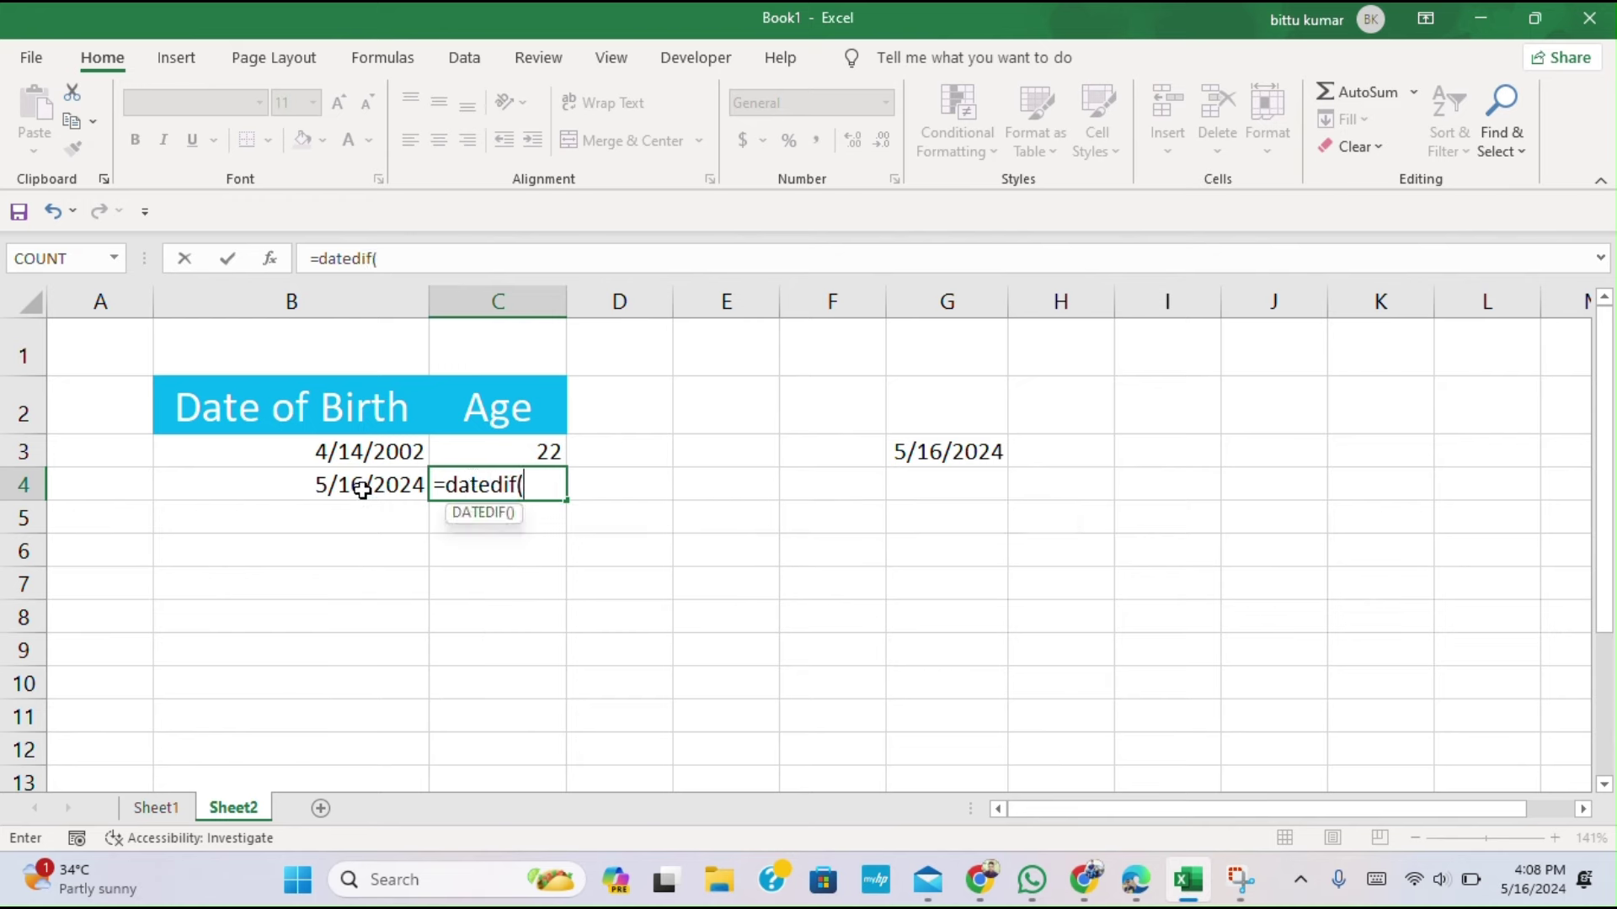
pyautogui.click(363, 485)
pyautogui.write(',')
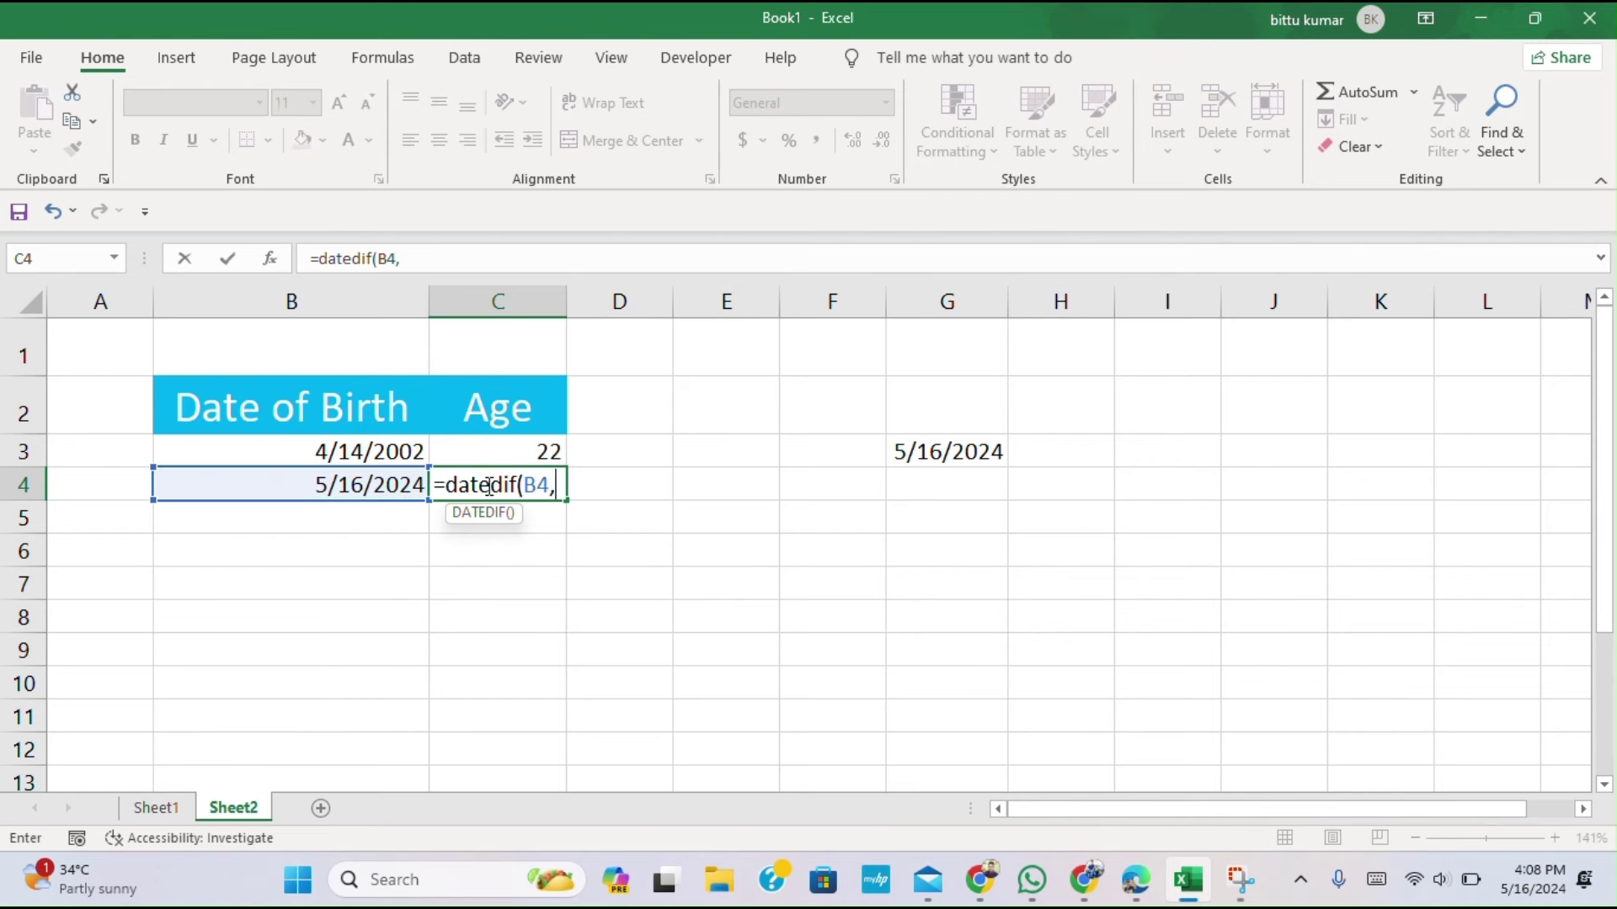
pyautogui.write('Tod')
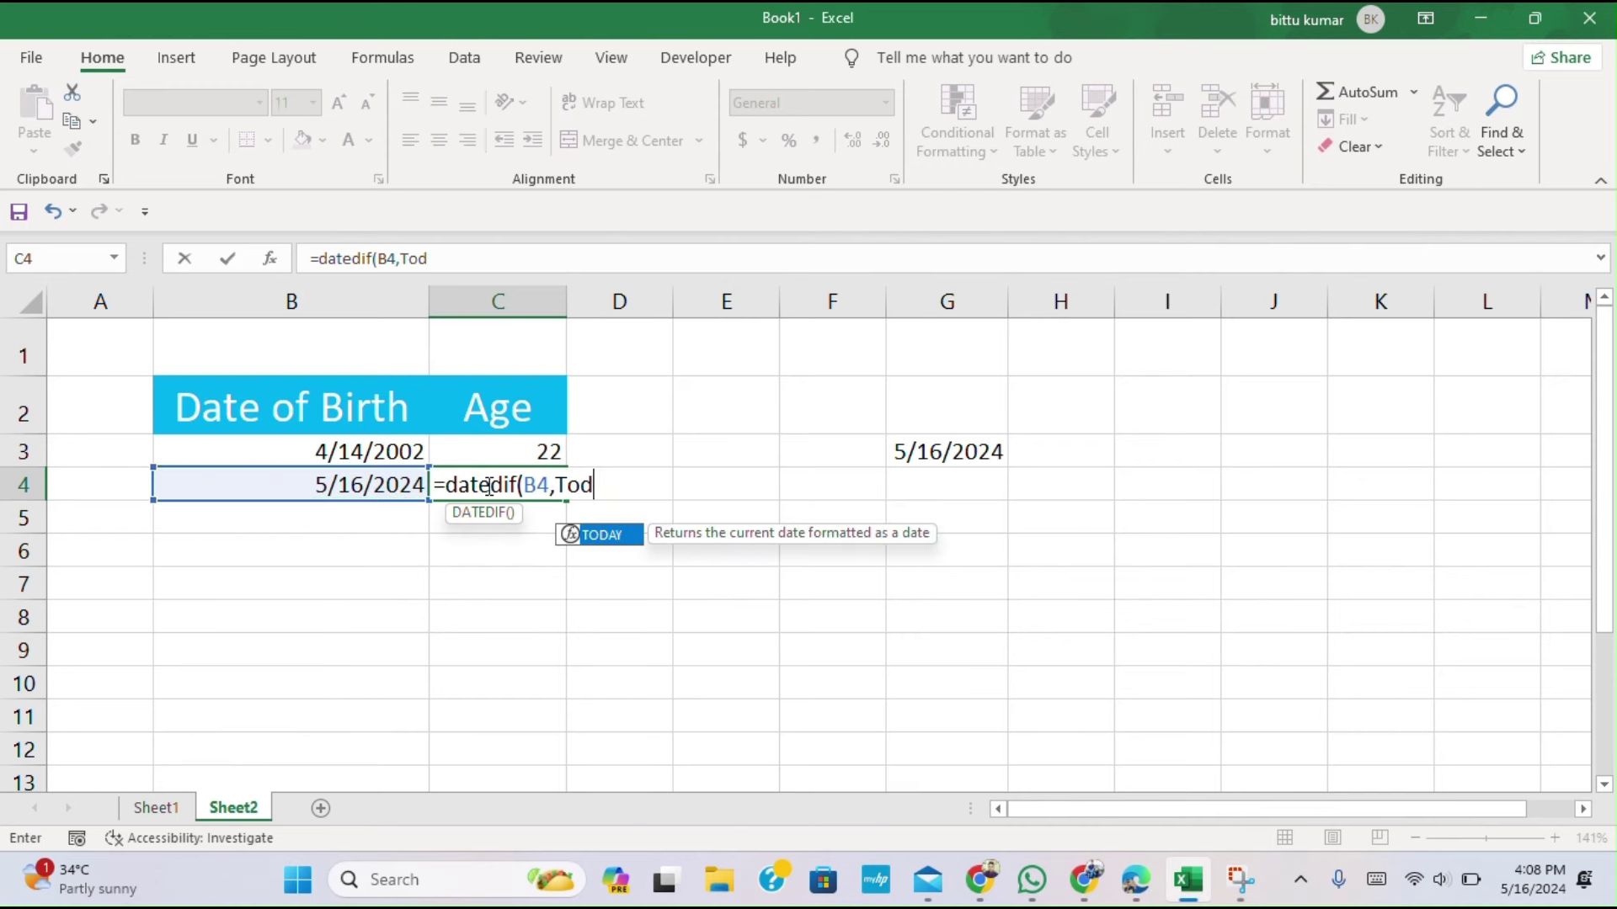
pyautogui.write('ay(')
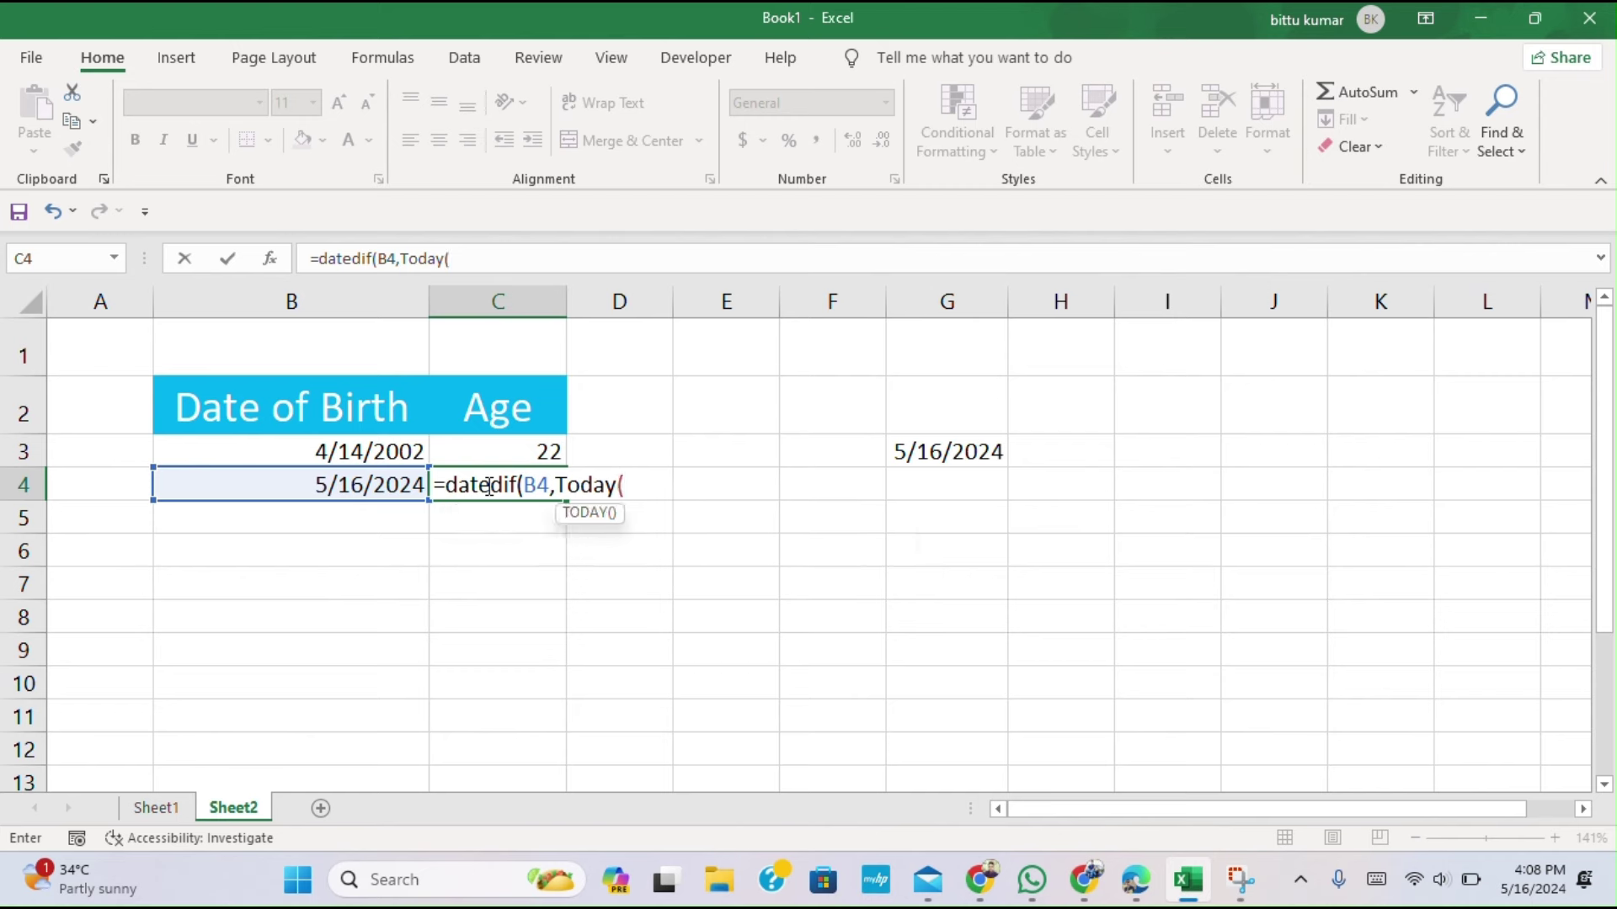
pyautogui.write('),')
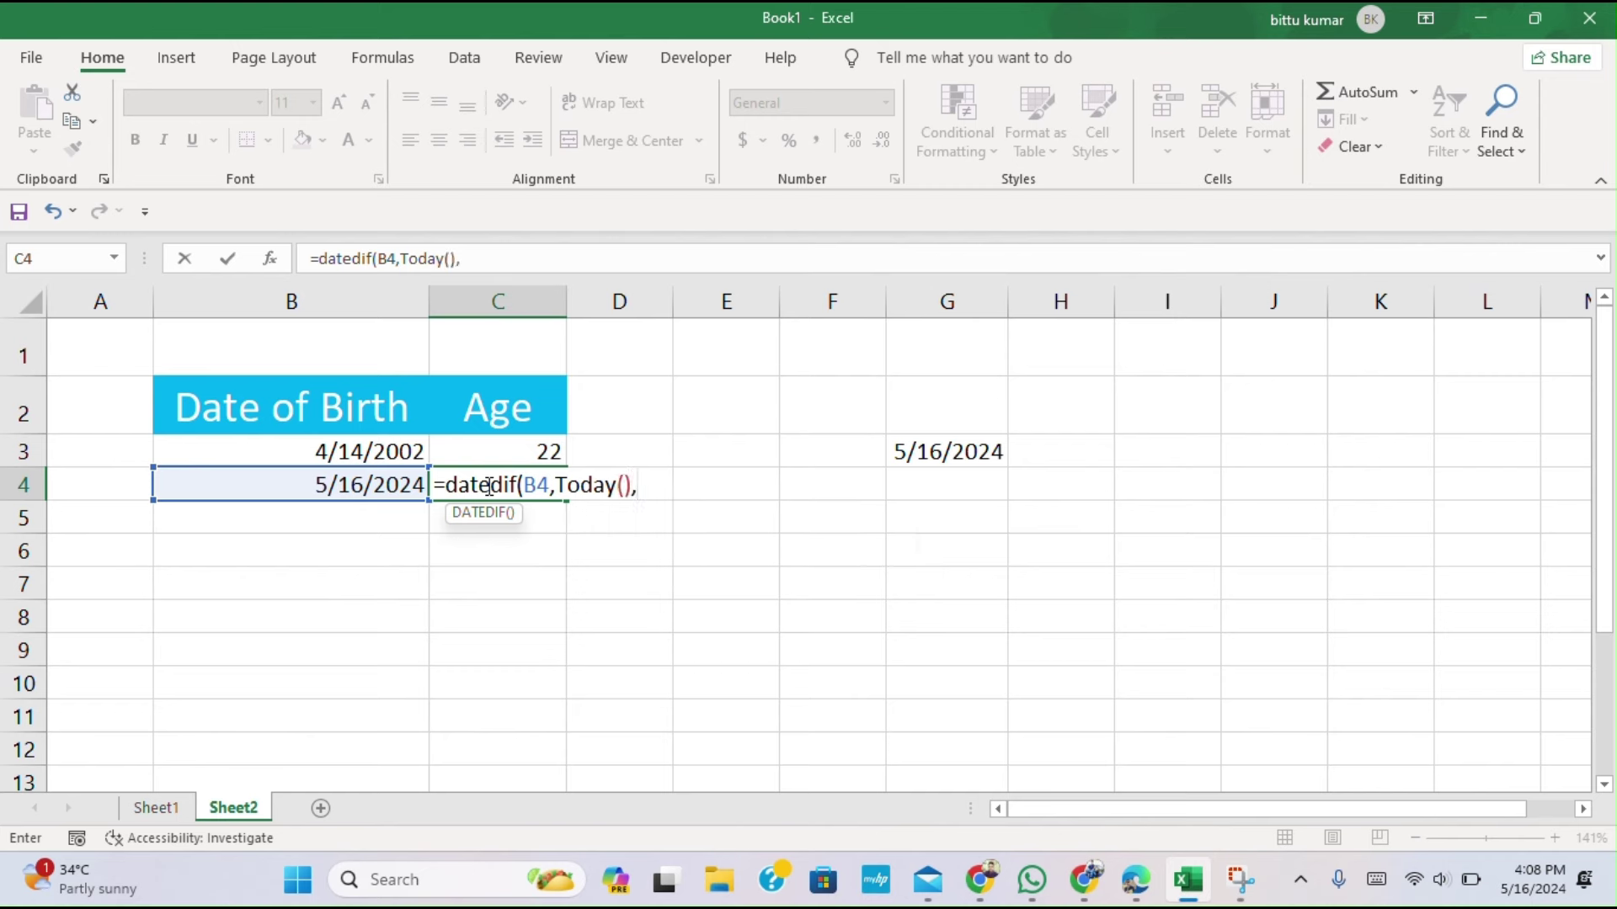
pyautogui.write('"y')
pyautogui.write('")')
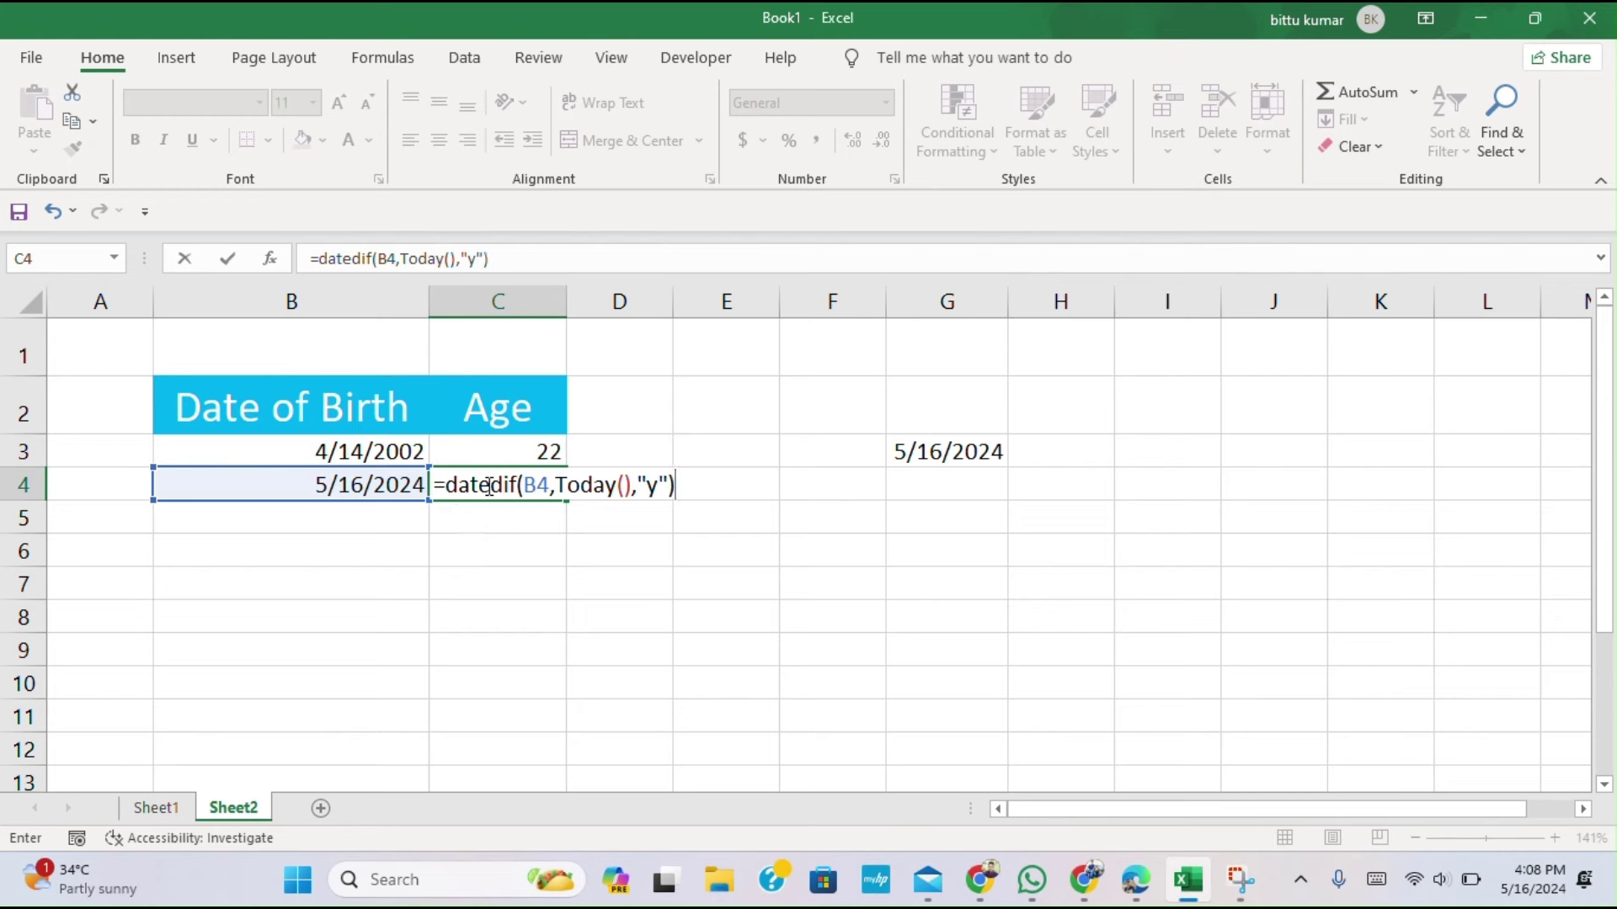
pyautogui.press('Return')
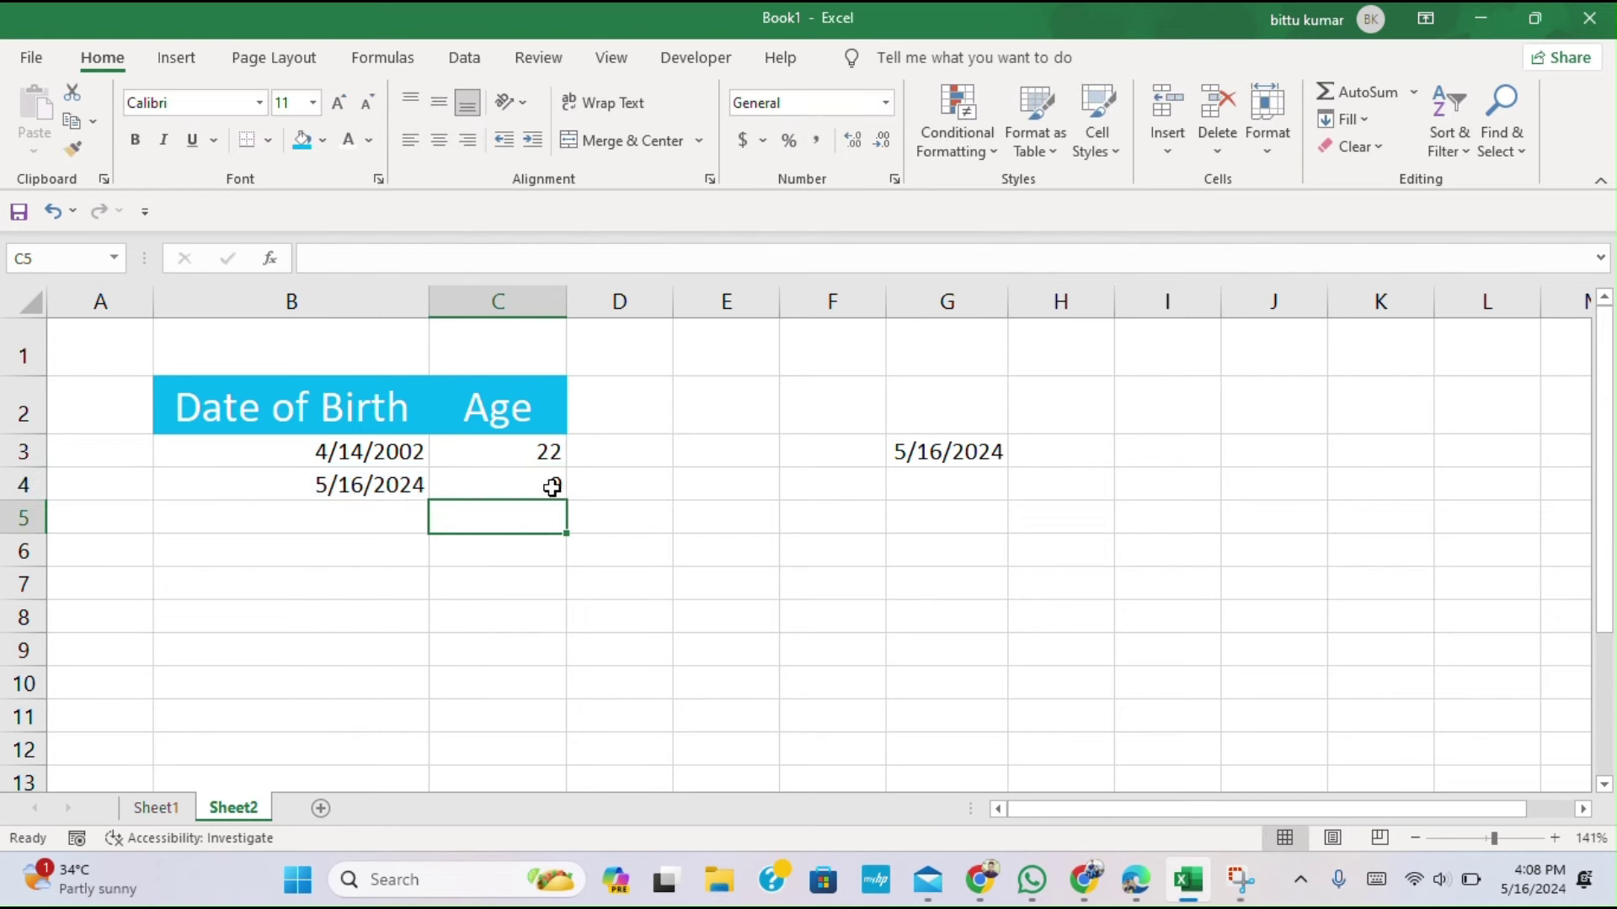
pyautogui.click(381, 517)
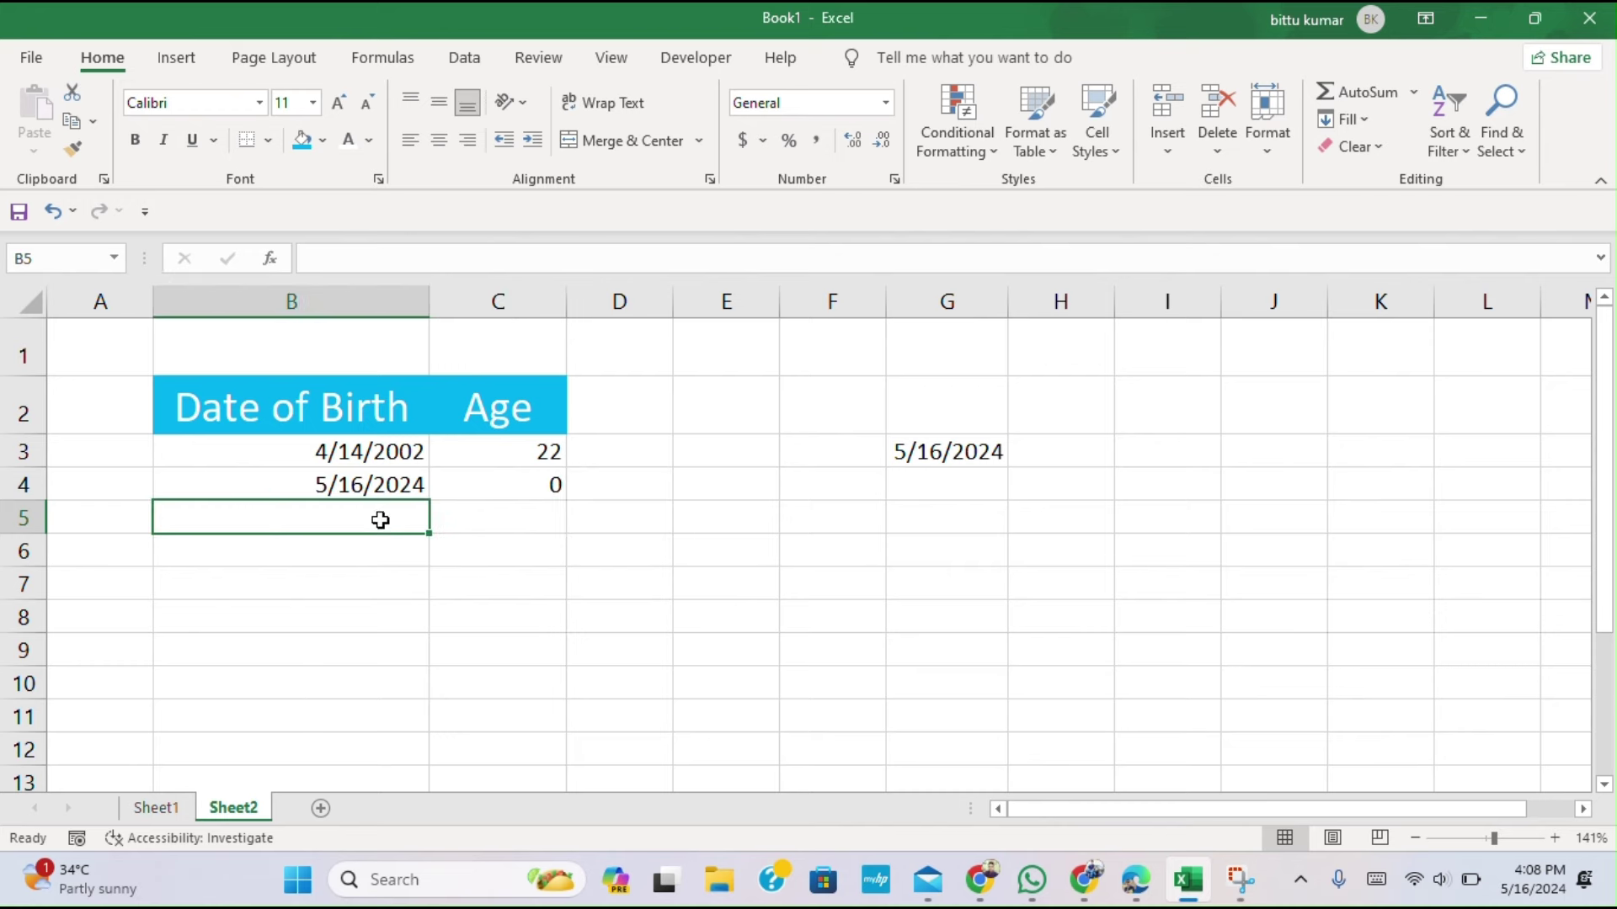
pyautogui.click(368, 452)
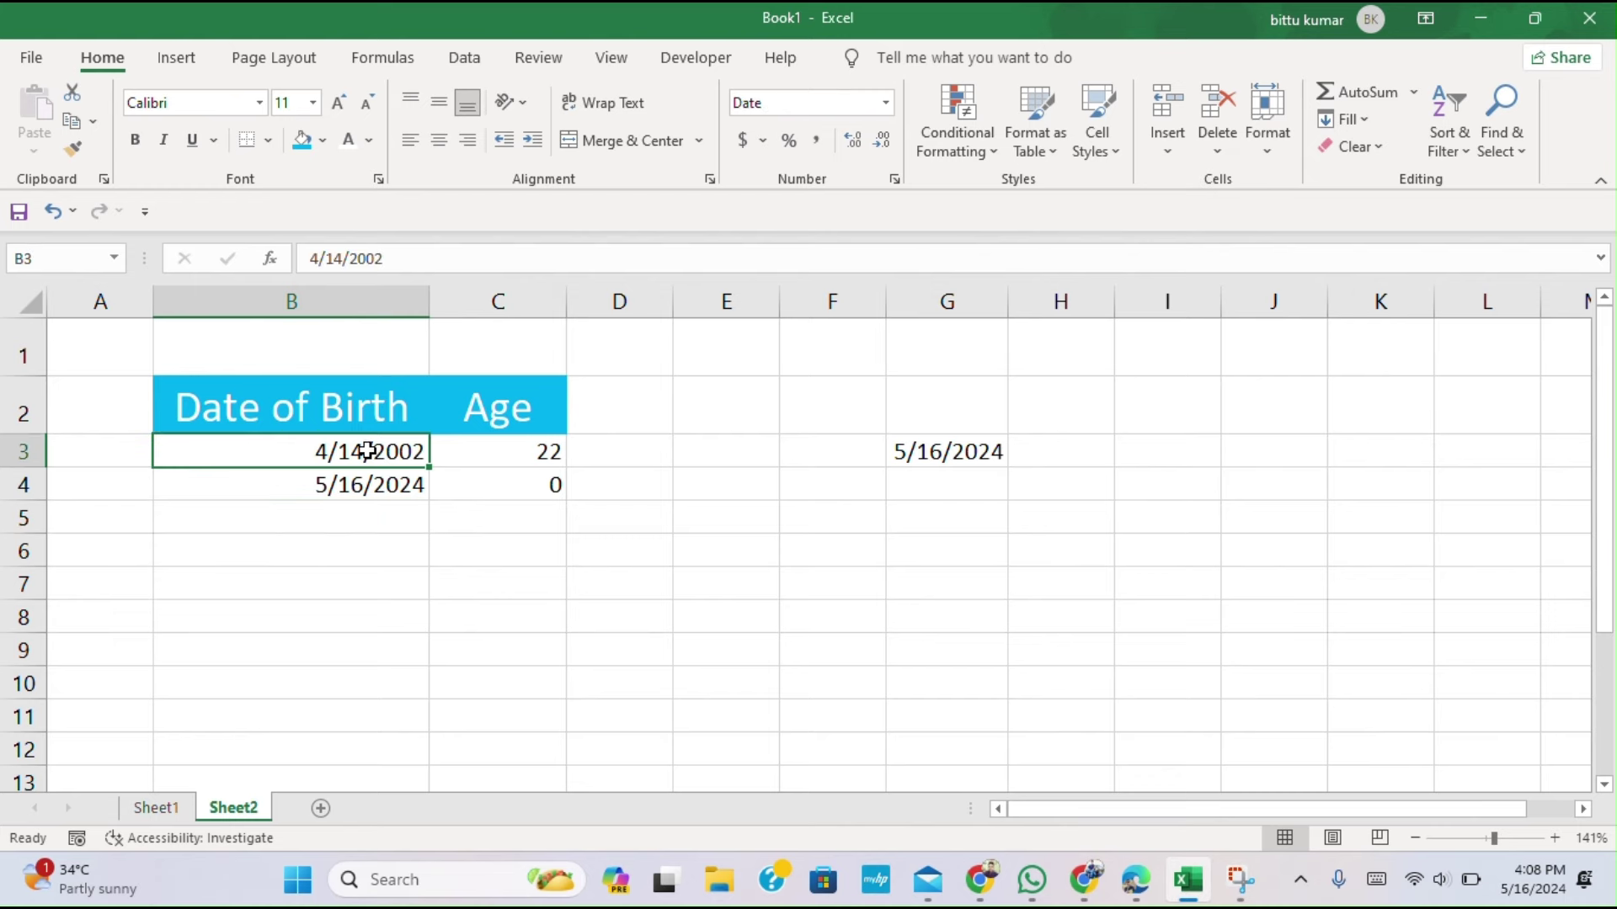
pyautogui.rightClick(367, 452)
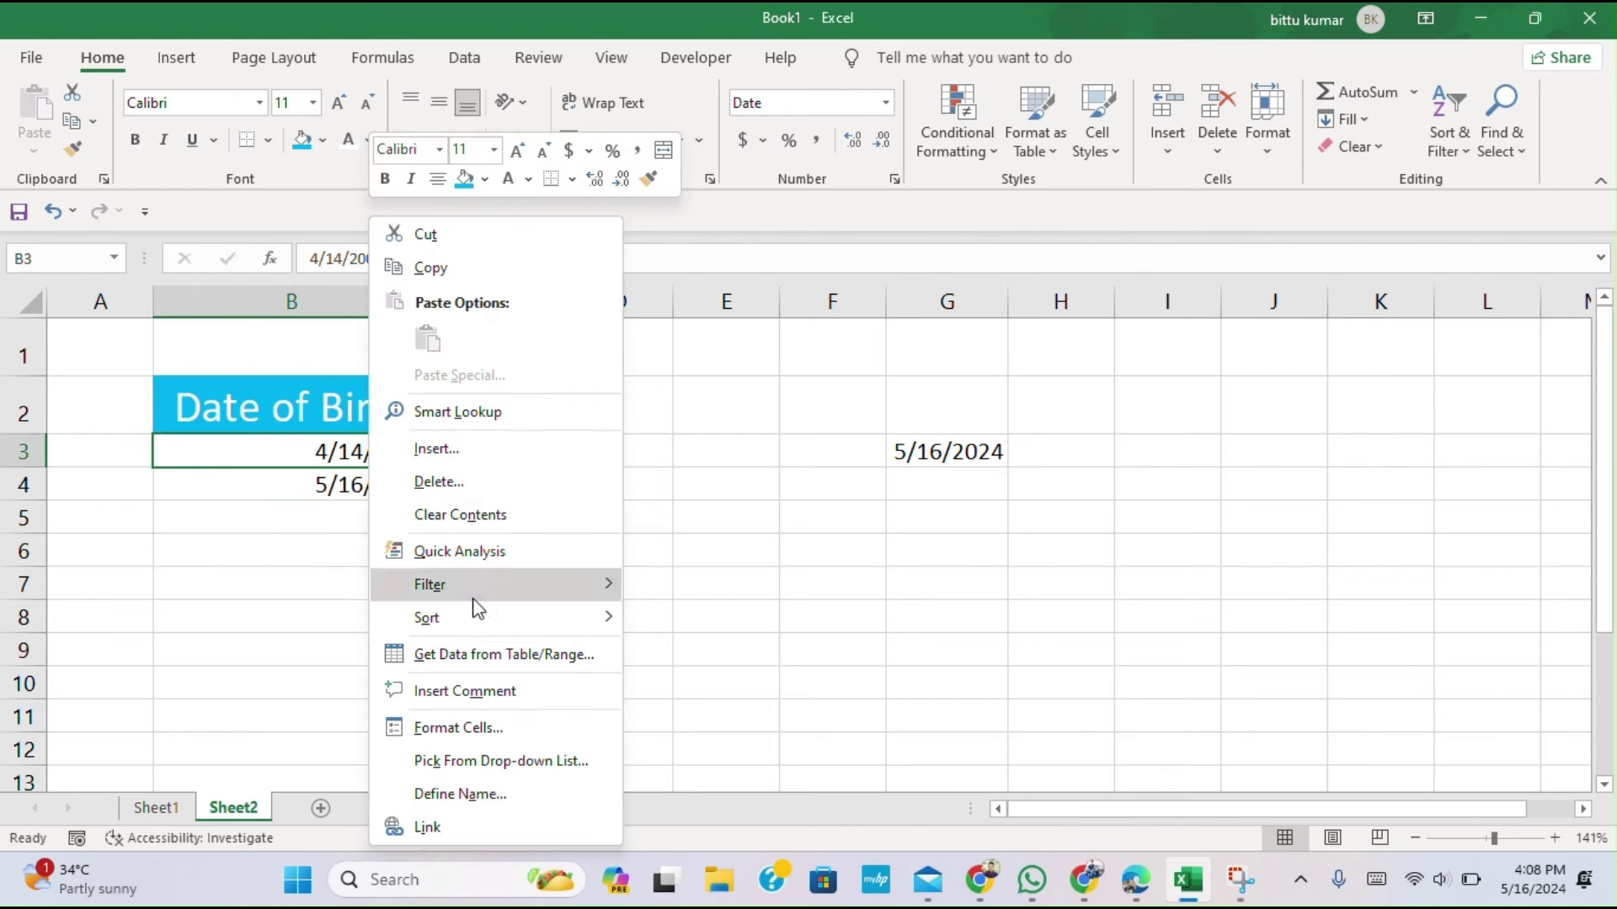
pyautogui.click(485, 733)
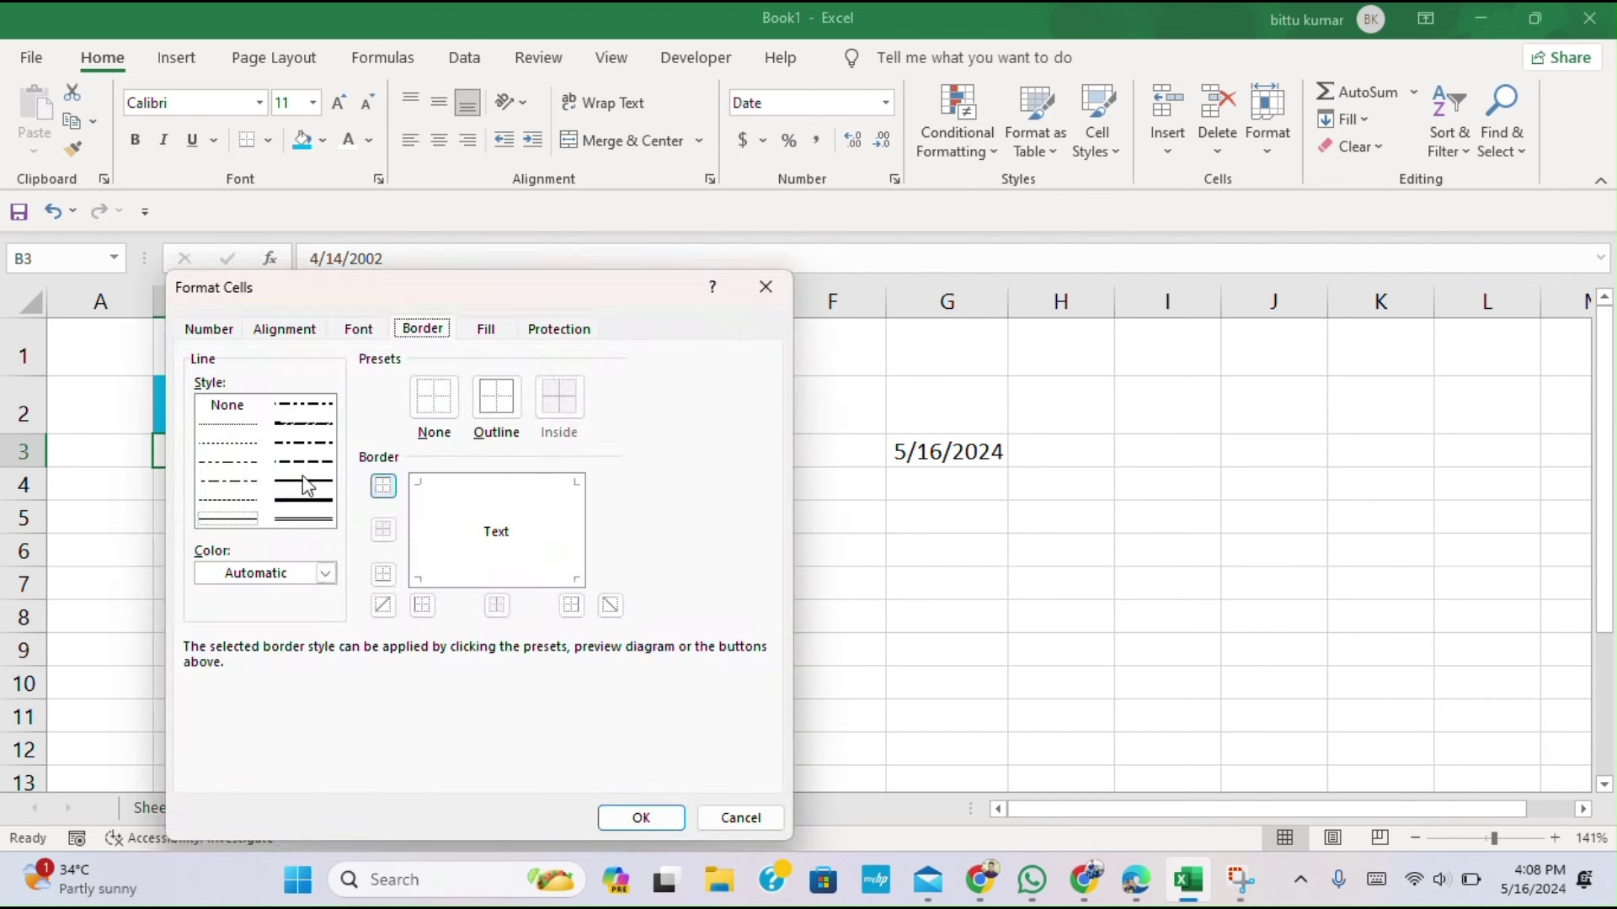
pyautogui.click(210, 328)
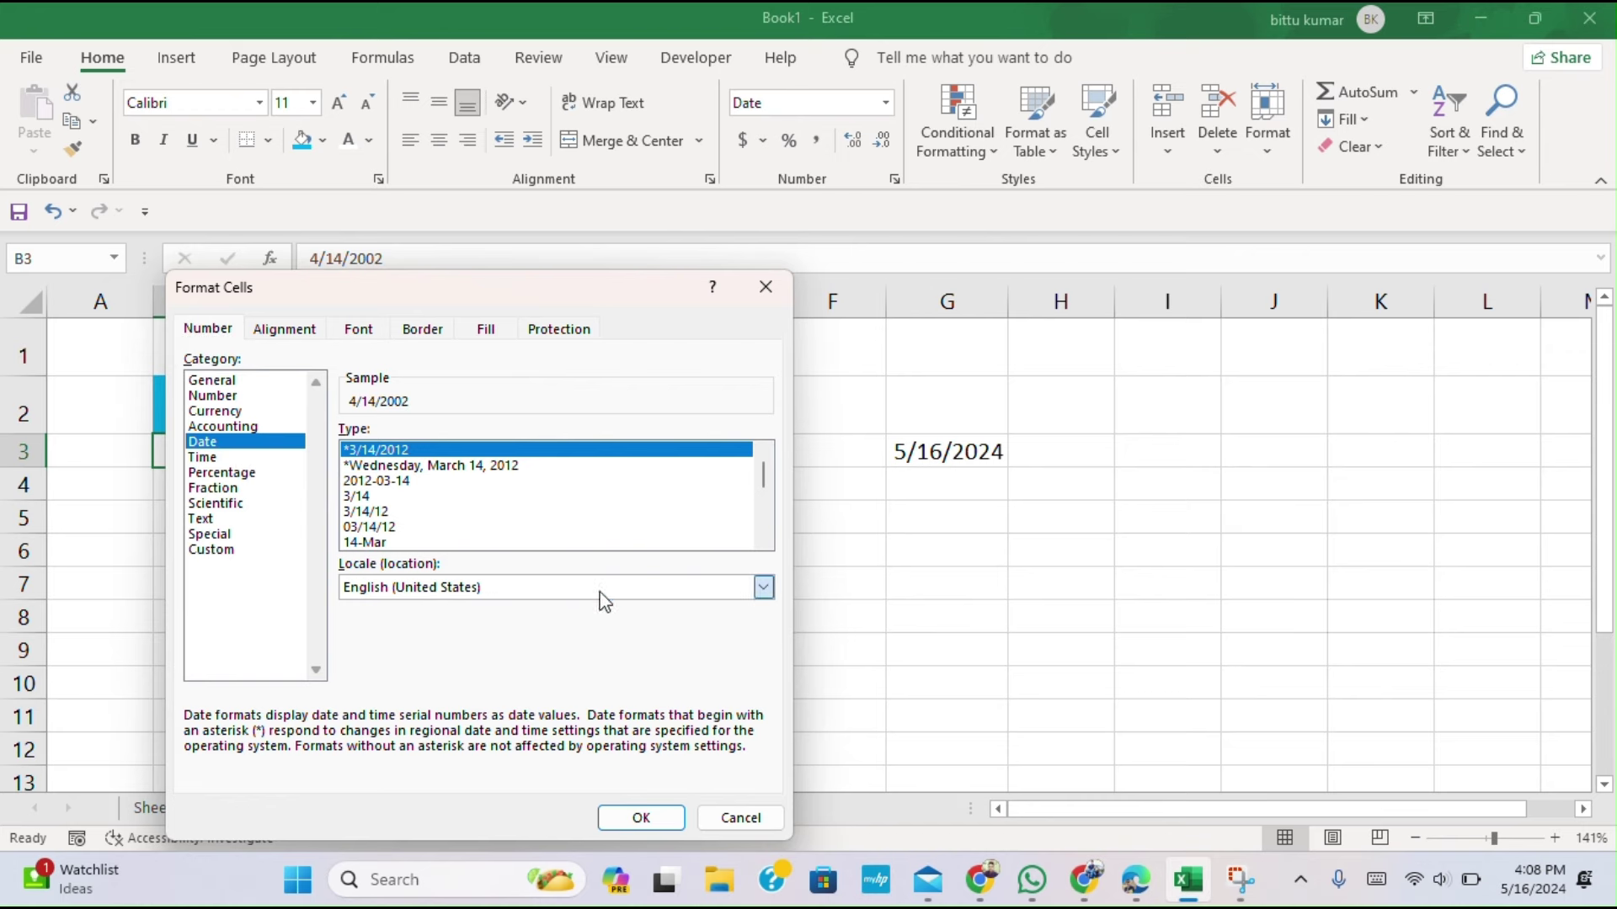
pyautogui.click(539, 588)
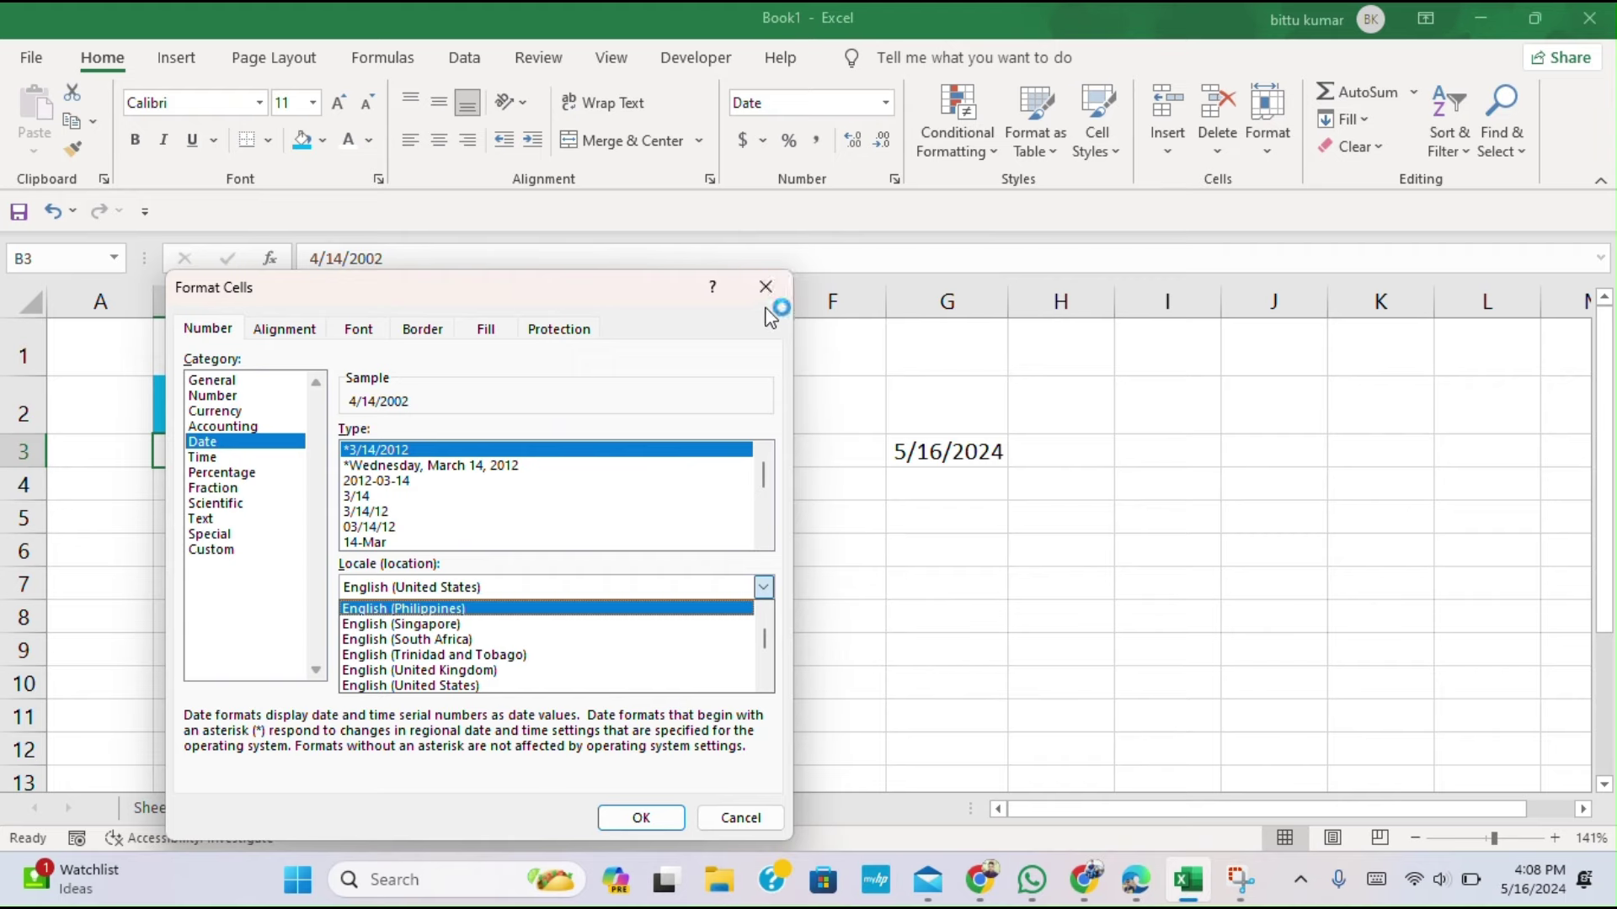
pyautogui.click(509, 448)
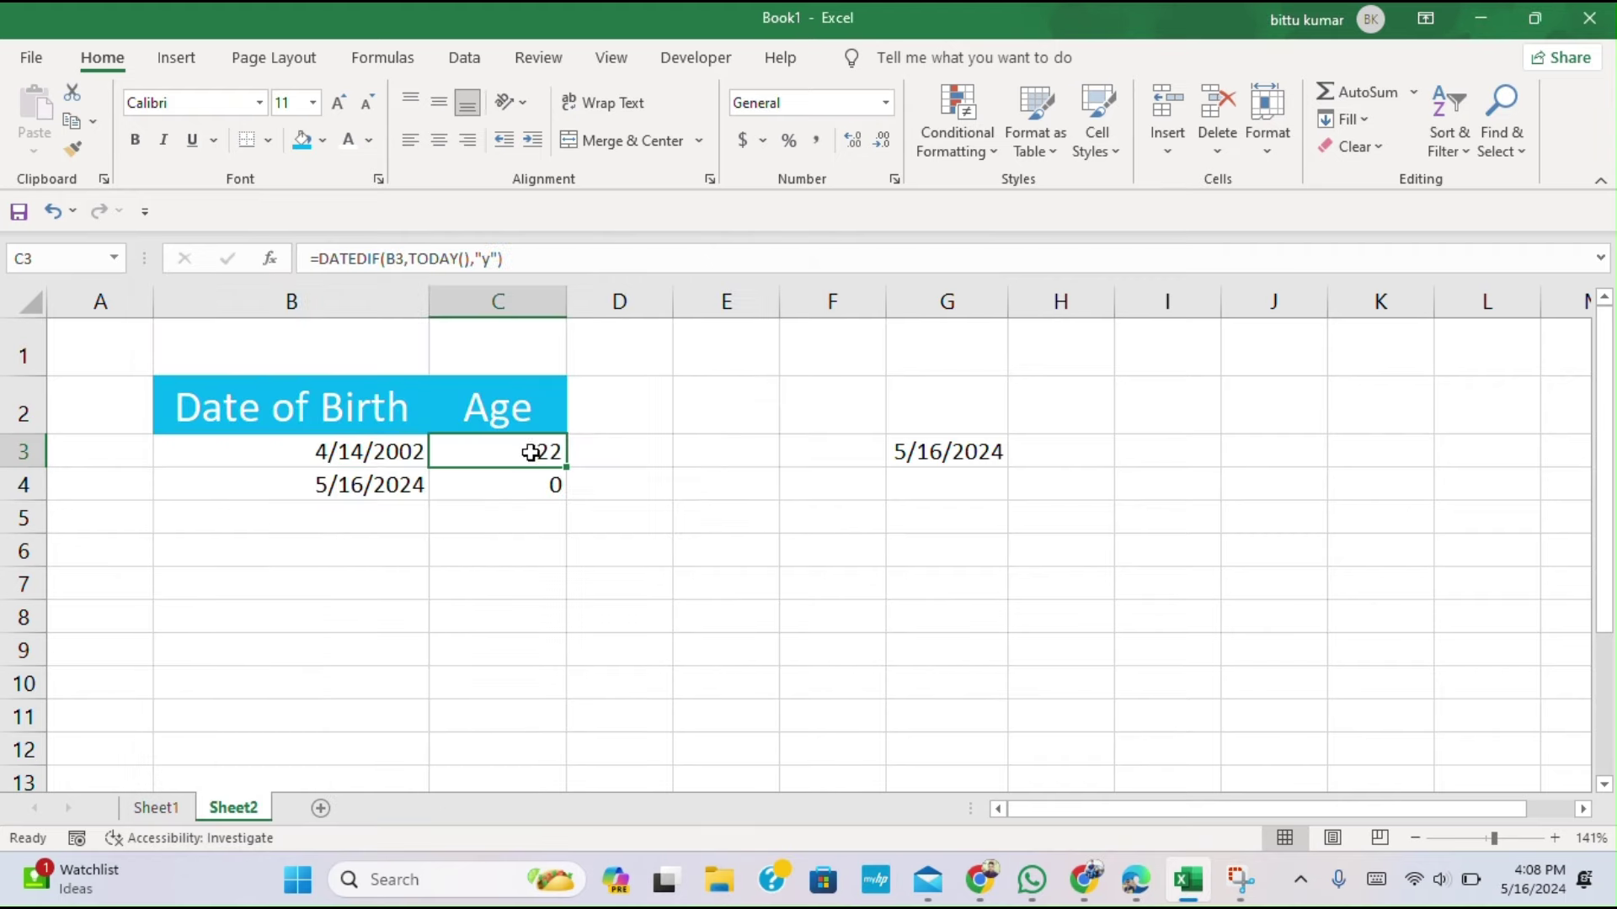
pyautogui.rightClick(487, 473)
pyautogui.click(613, 730)
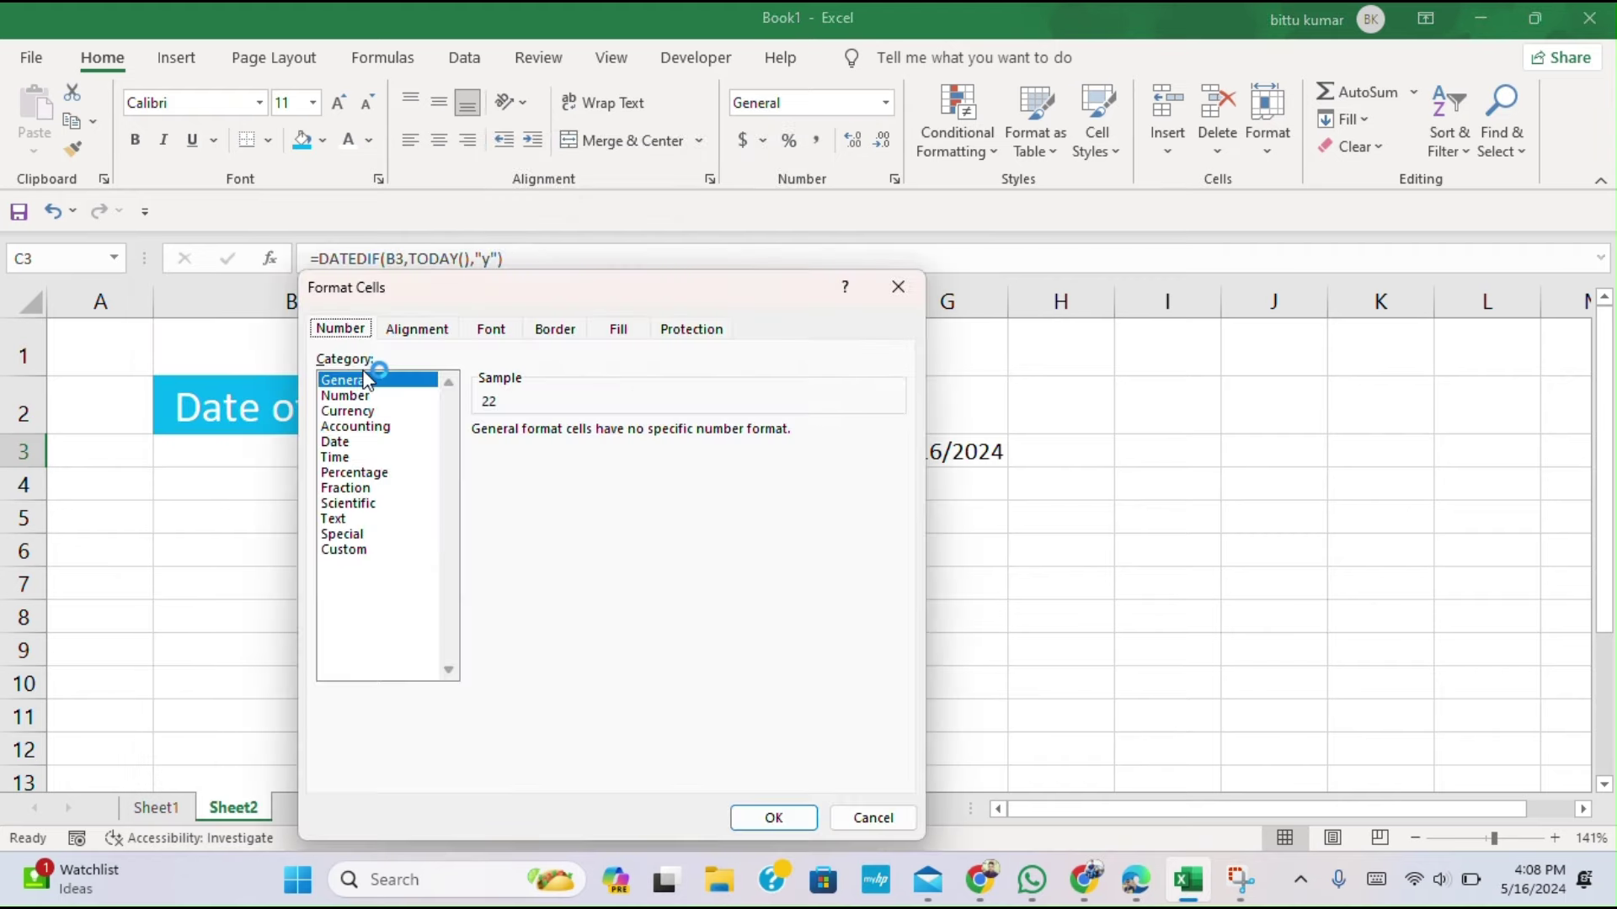
pyautogui.click(371, 396)
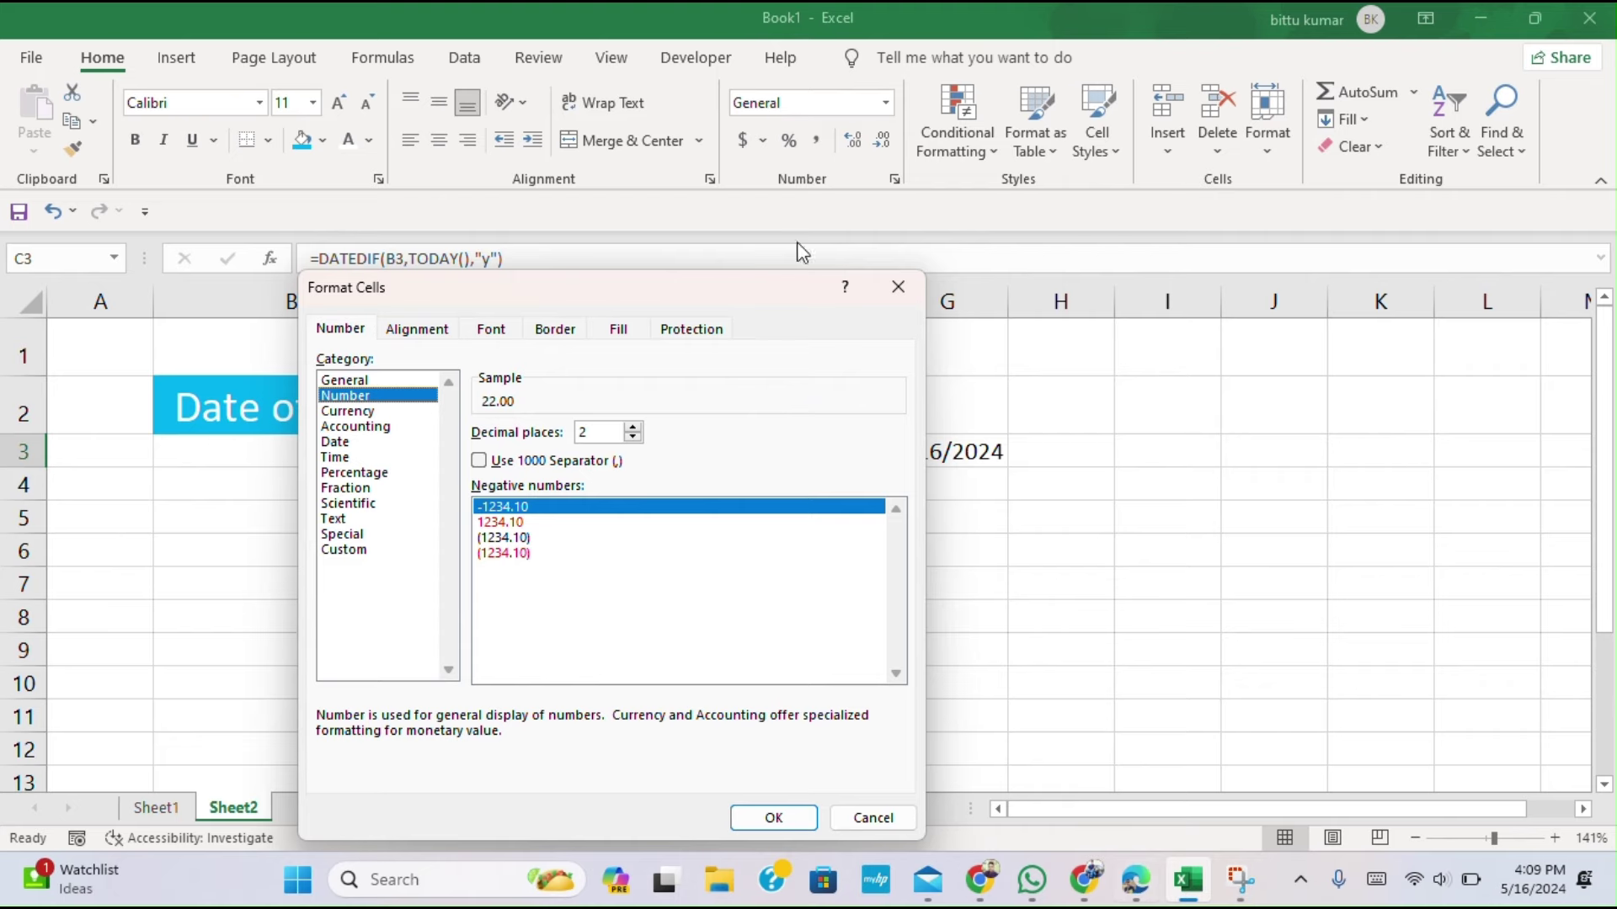
pyautogui.click(898, 287)
pyautogui.click(351, 529)
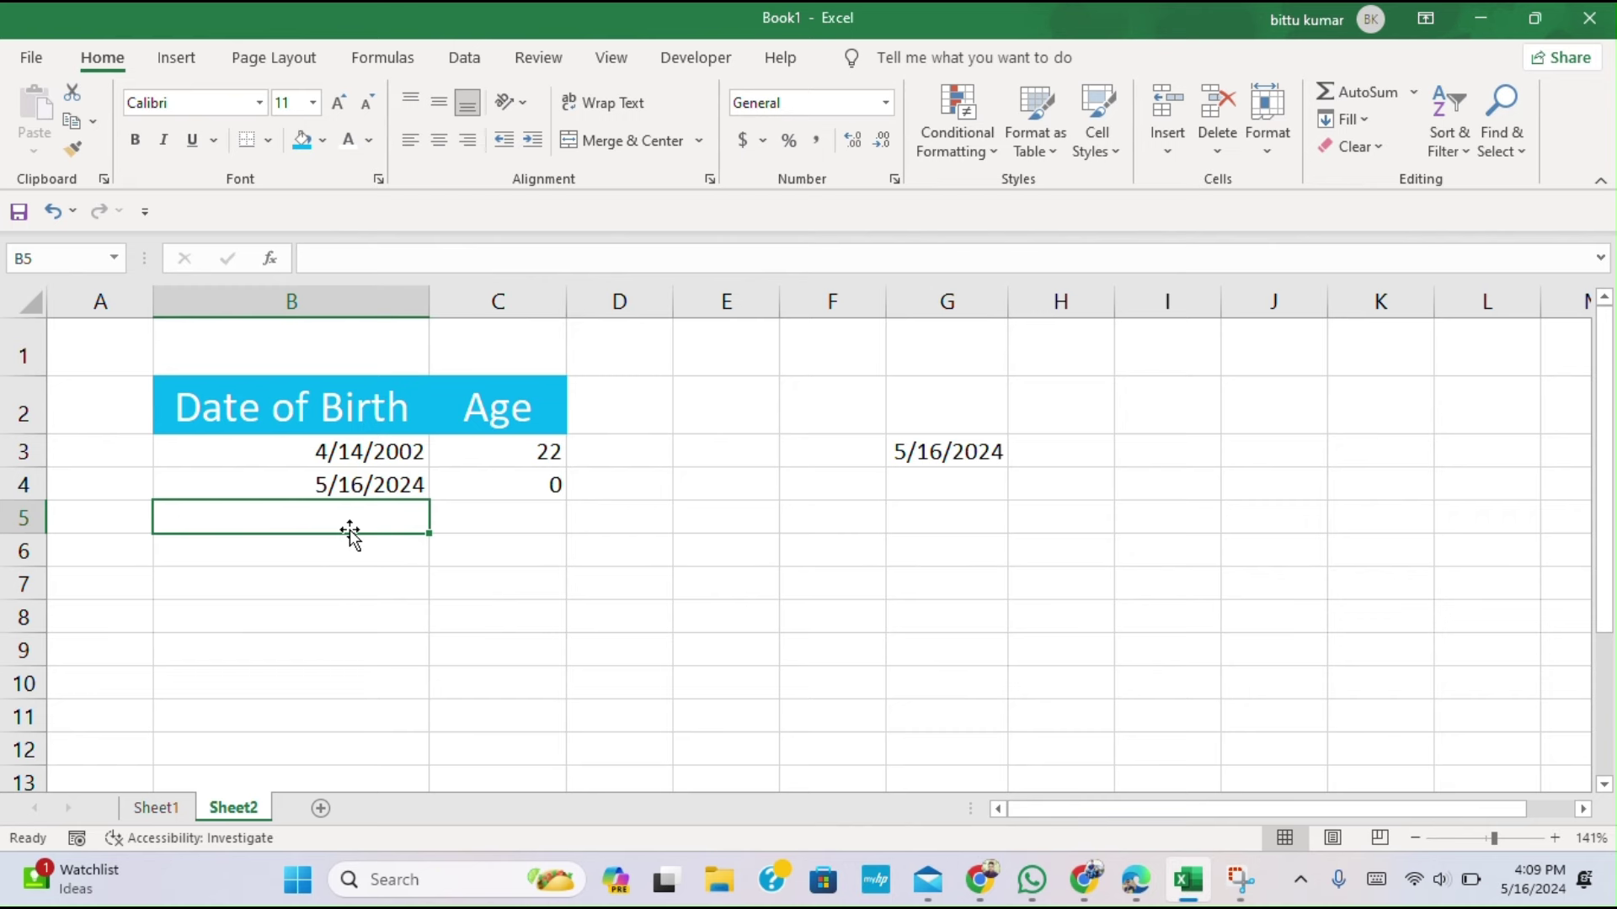
# - Enter birth dates 4/3/2001 in B5 and 1/14/1952 in B6
pyautogui.write('4/')
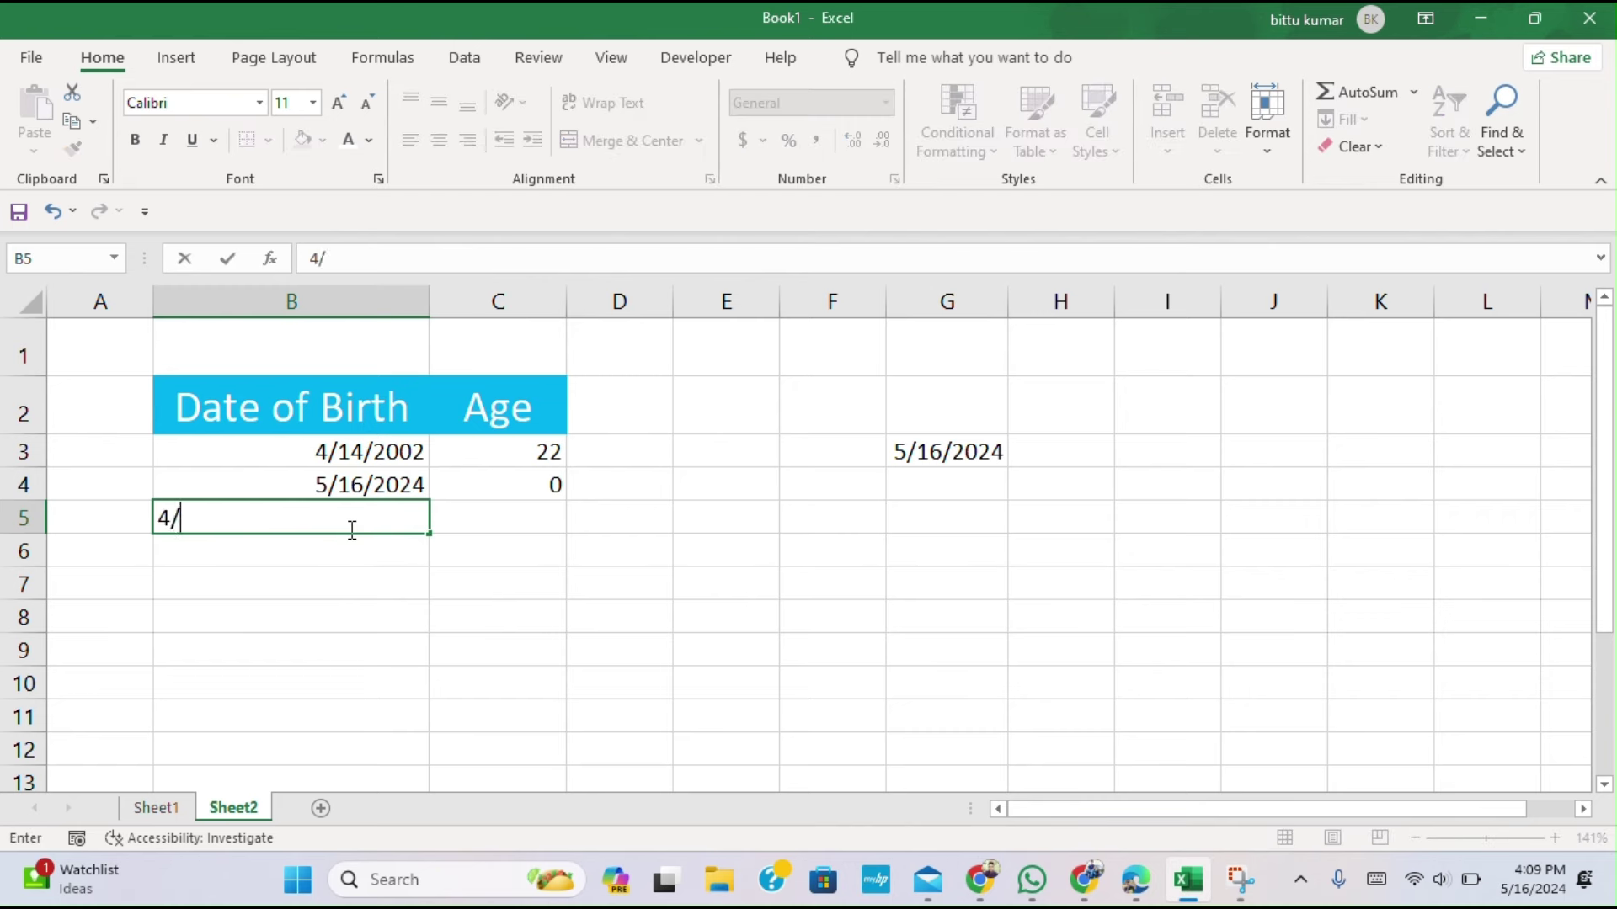
pyautogui.write('3/2')
pyautogui.write('001')
pyautogui.press('Return')
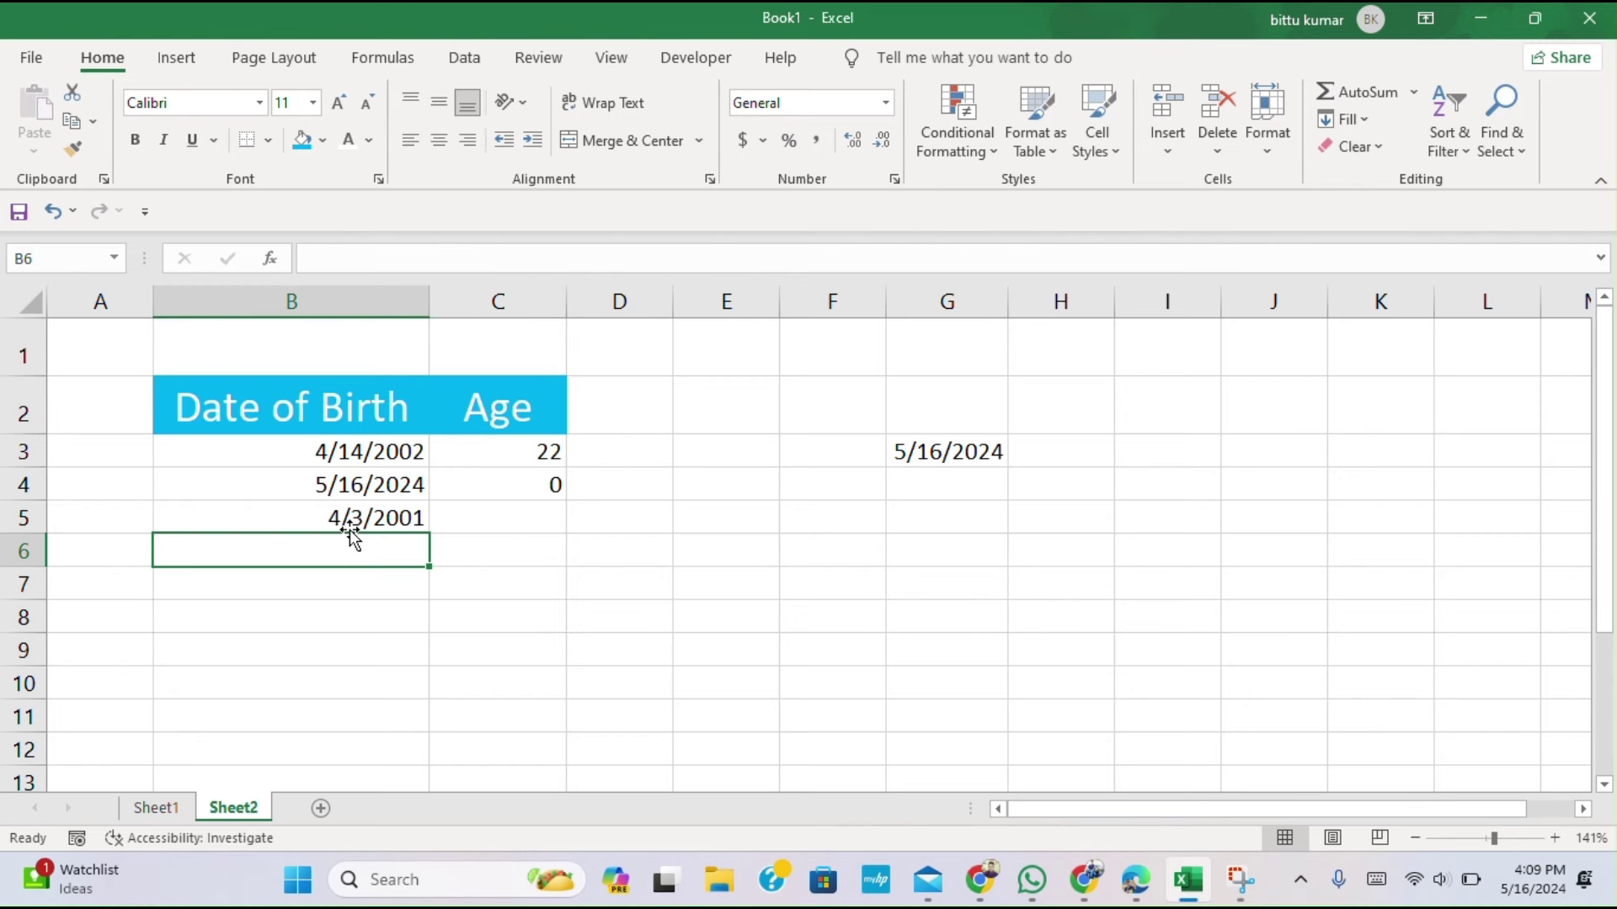
pyautogui.write('14/')
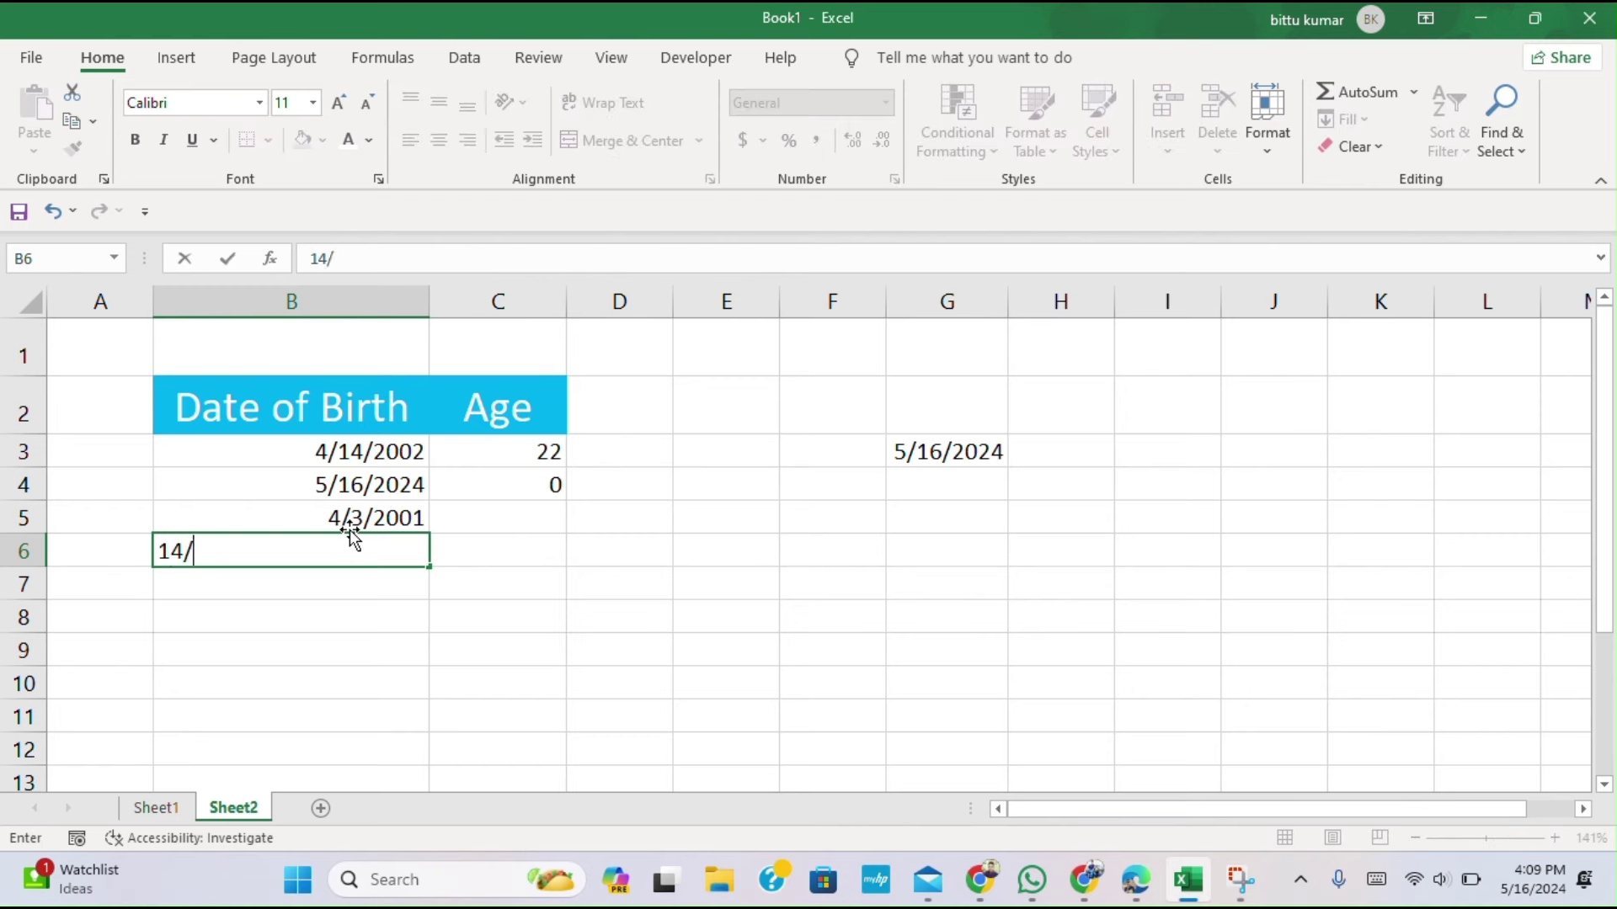
pyautogui.press('BackSpace')
pyautogui.press('BackSpace')
pyautogui.write('/14')
pyautogui.write('/1')
pyautogui.write('952')
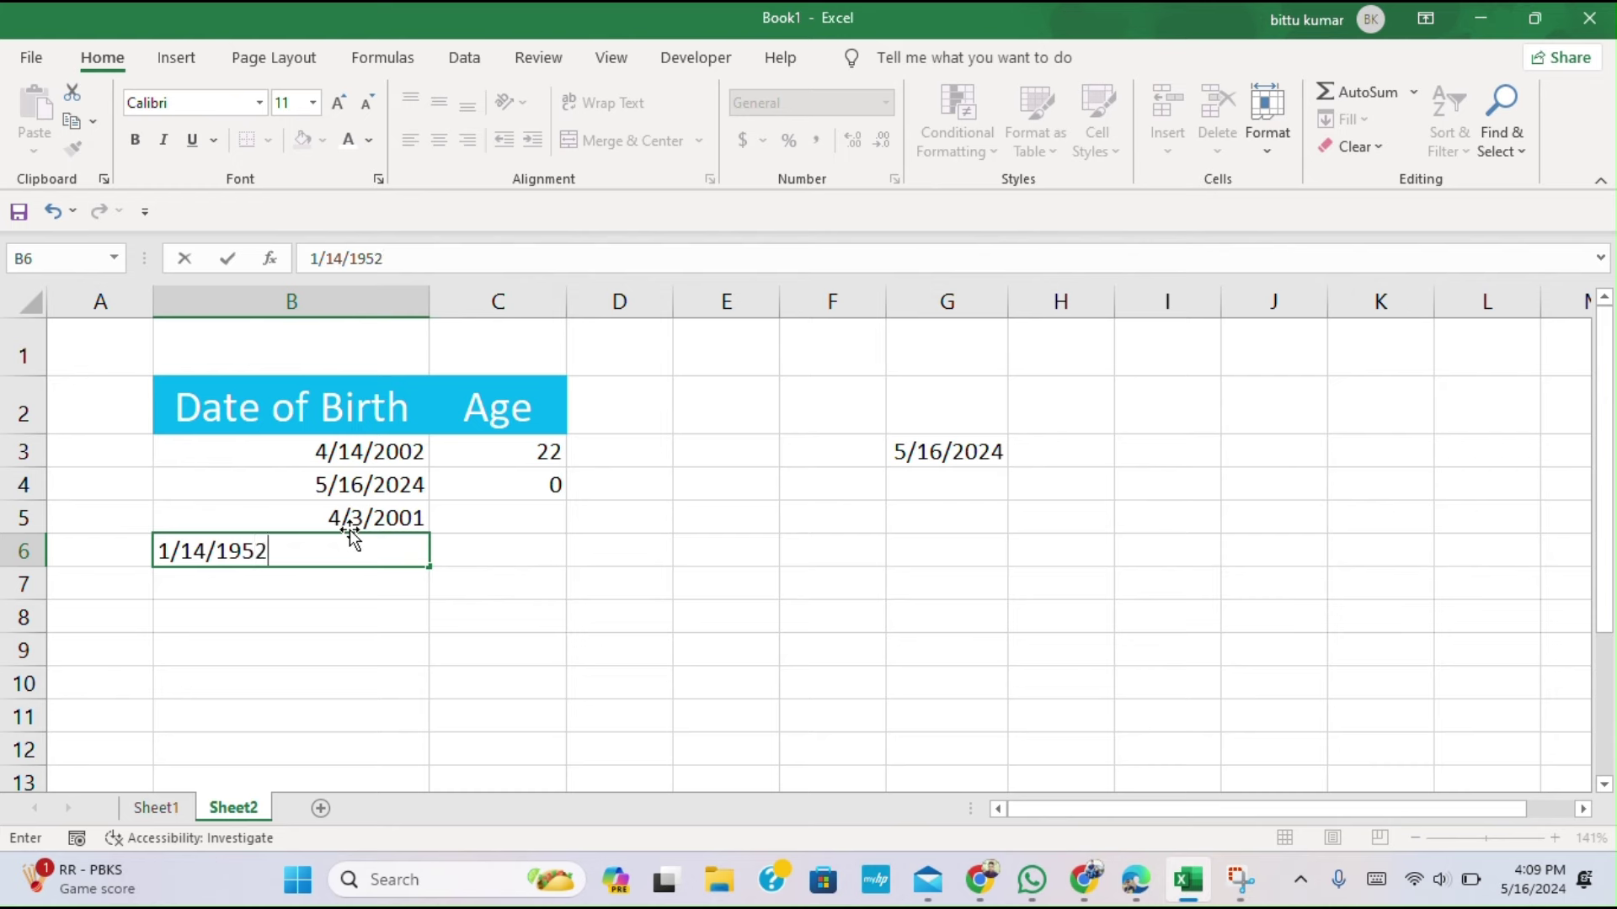
pyautogui.click(456, 552)
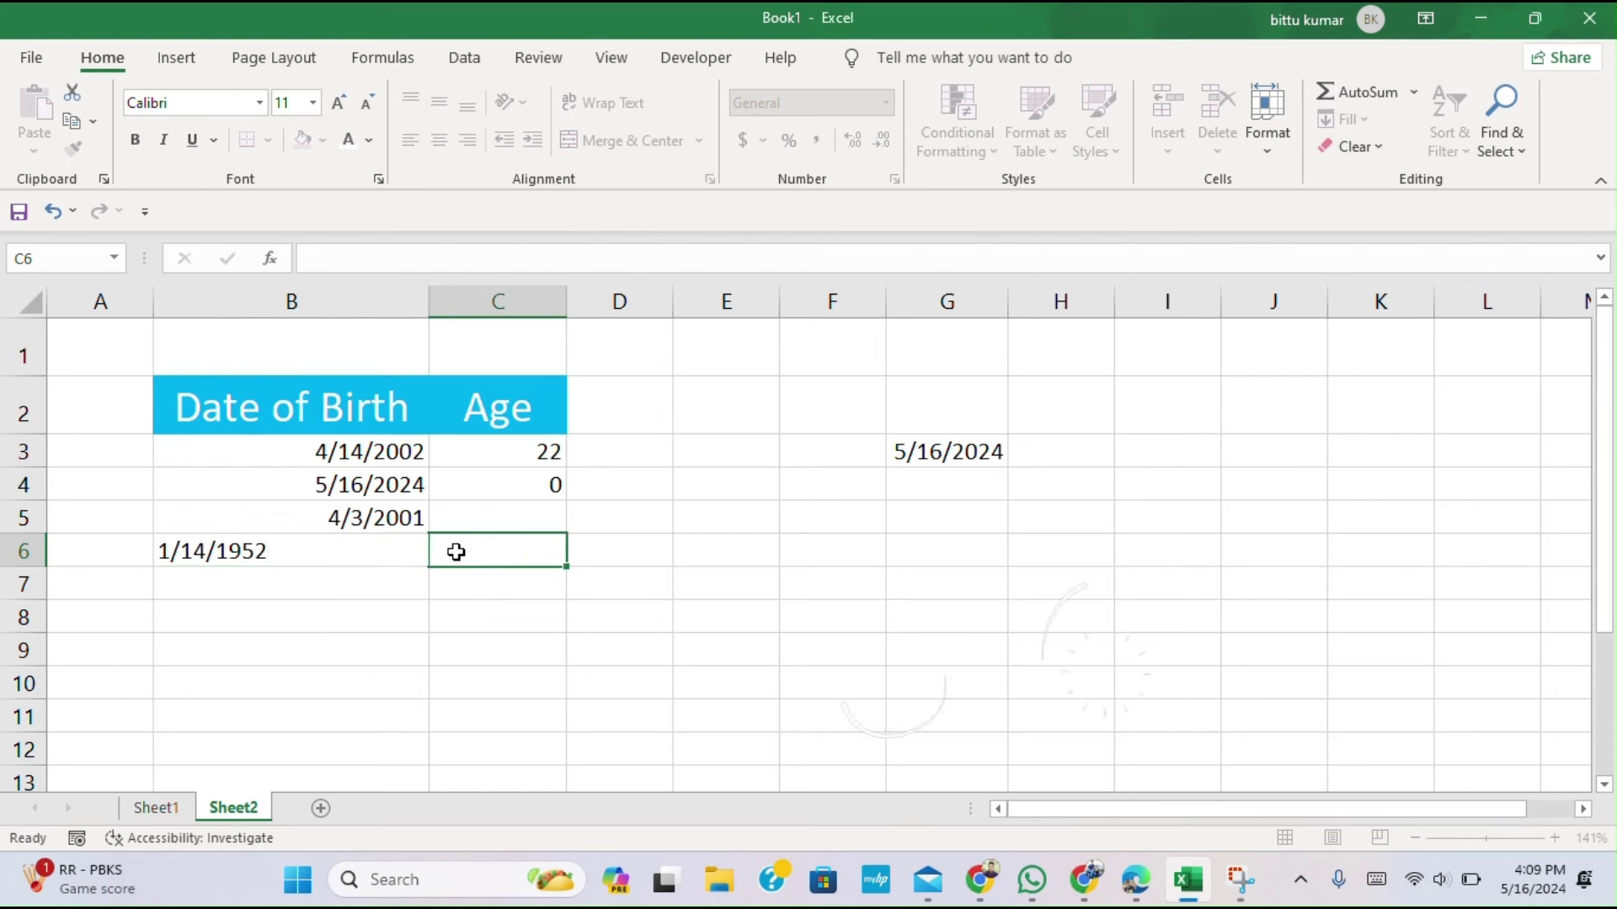
# - Fill the C4 DATEDIF formula down to C6, giving ages 23 and 72
pyautogui.click(548, 458)
pyautogui.click(553, 484)
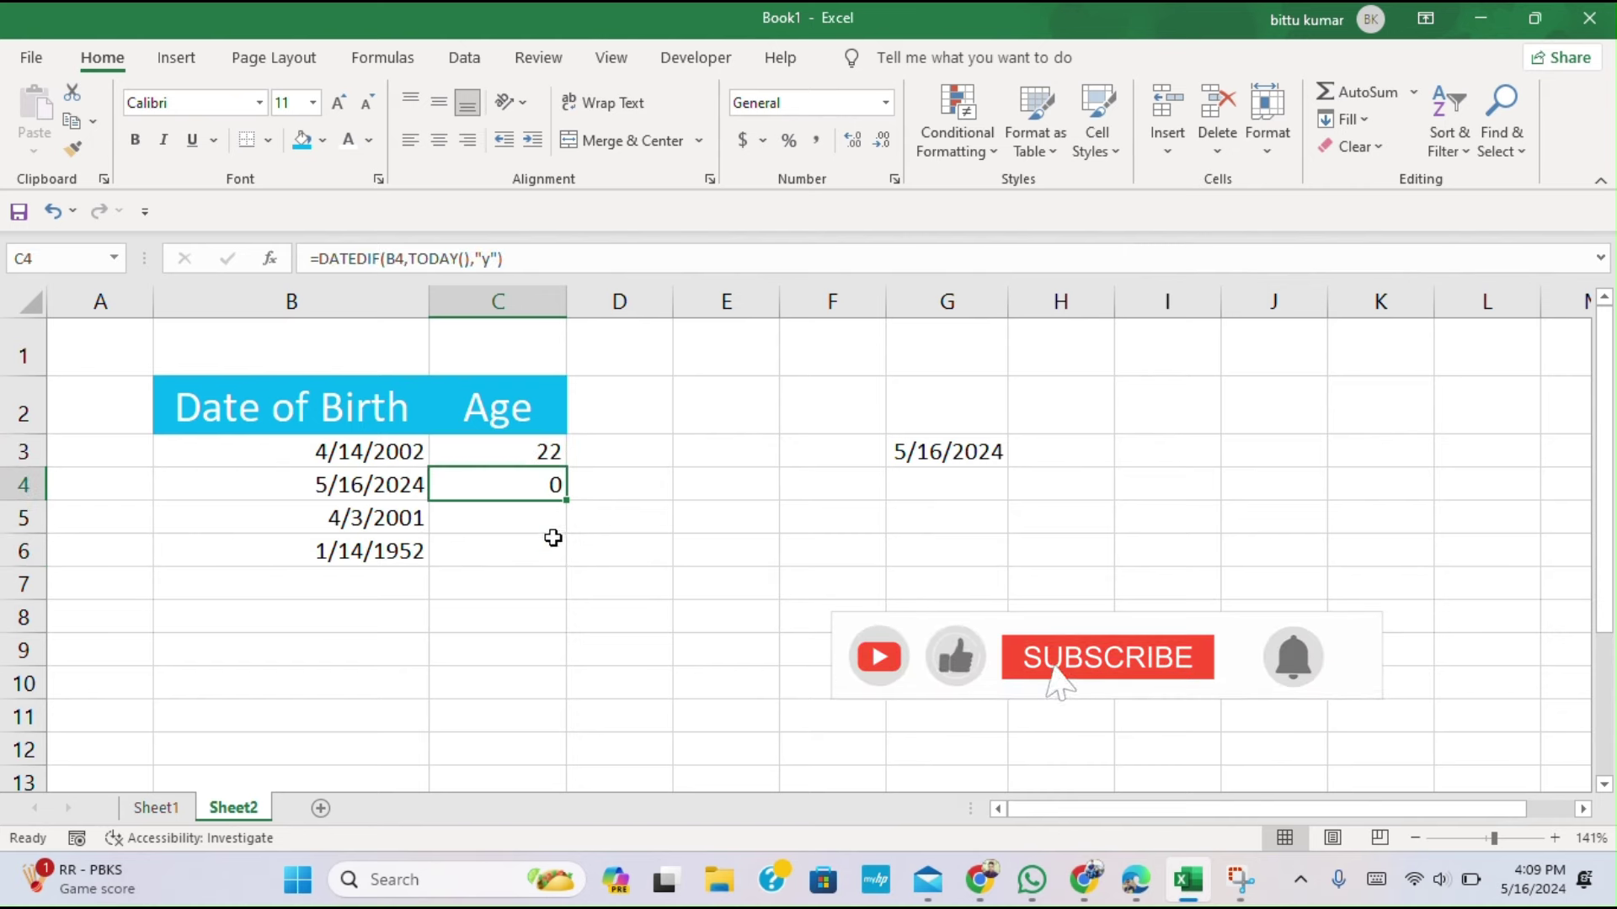
pyautogui.scroll(-1, 590, 514)
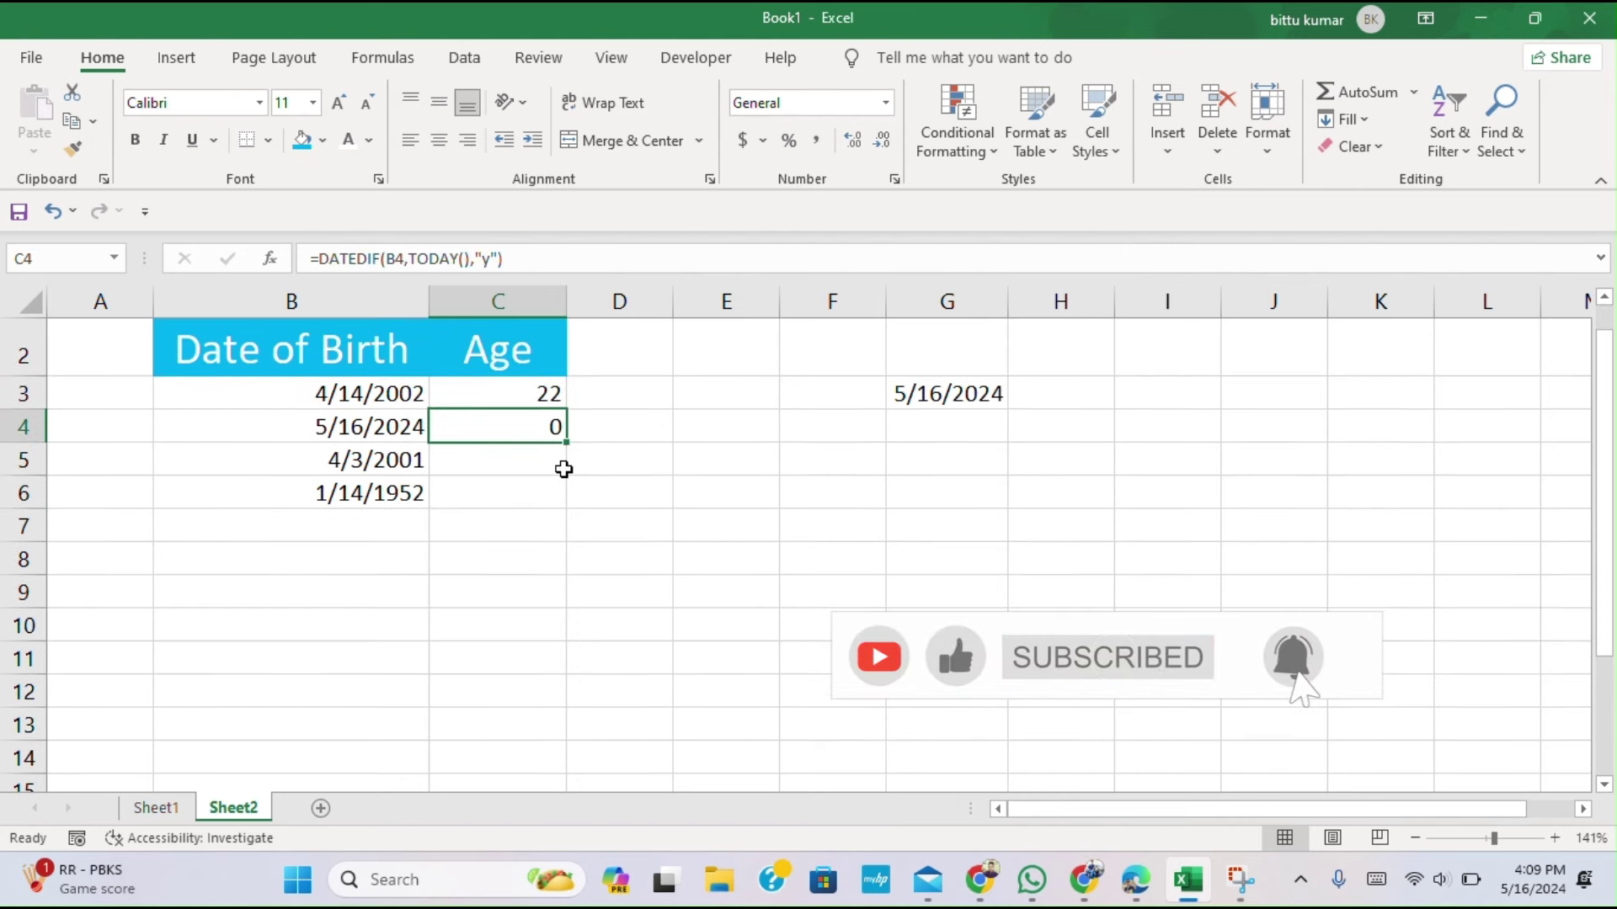
pyautogui.moveTo(568, 441); pyautogui.dragTo(566, 504)
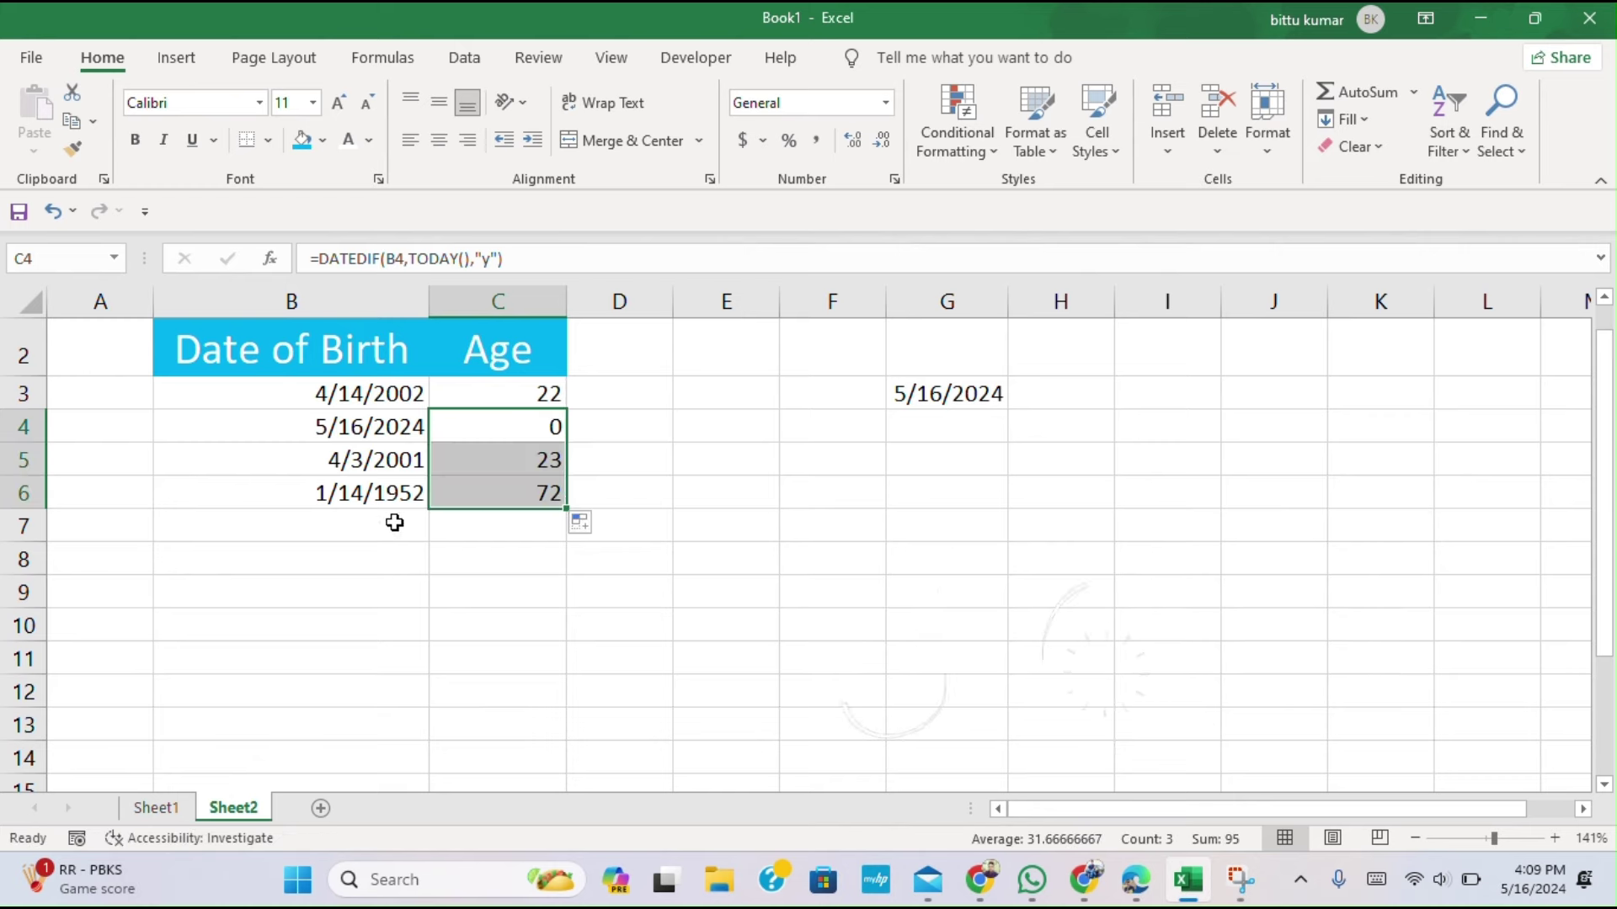
pyautogui.click(412, 557)
pyautogui.scroll(1, 505, 480)
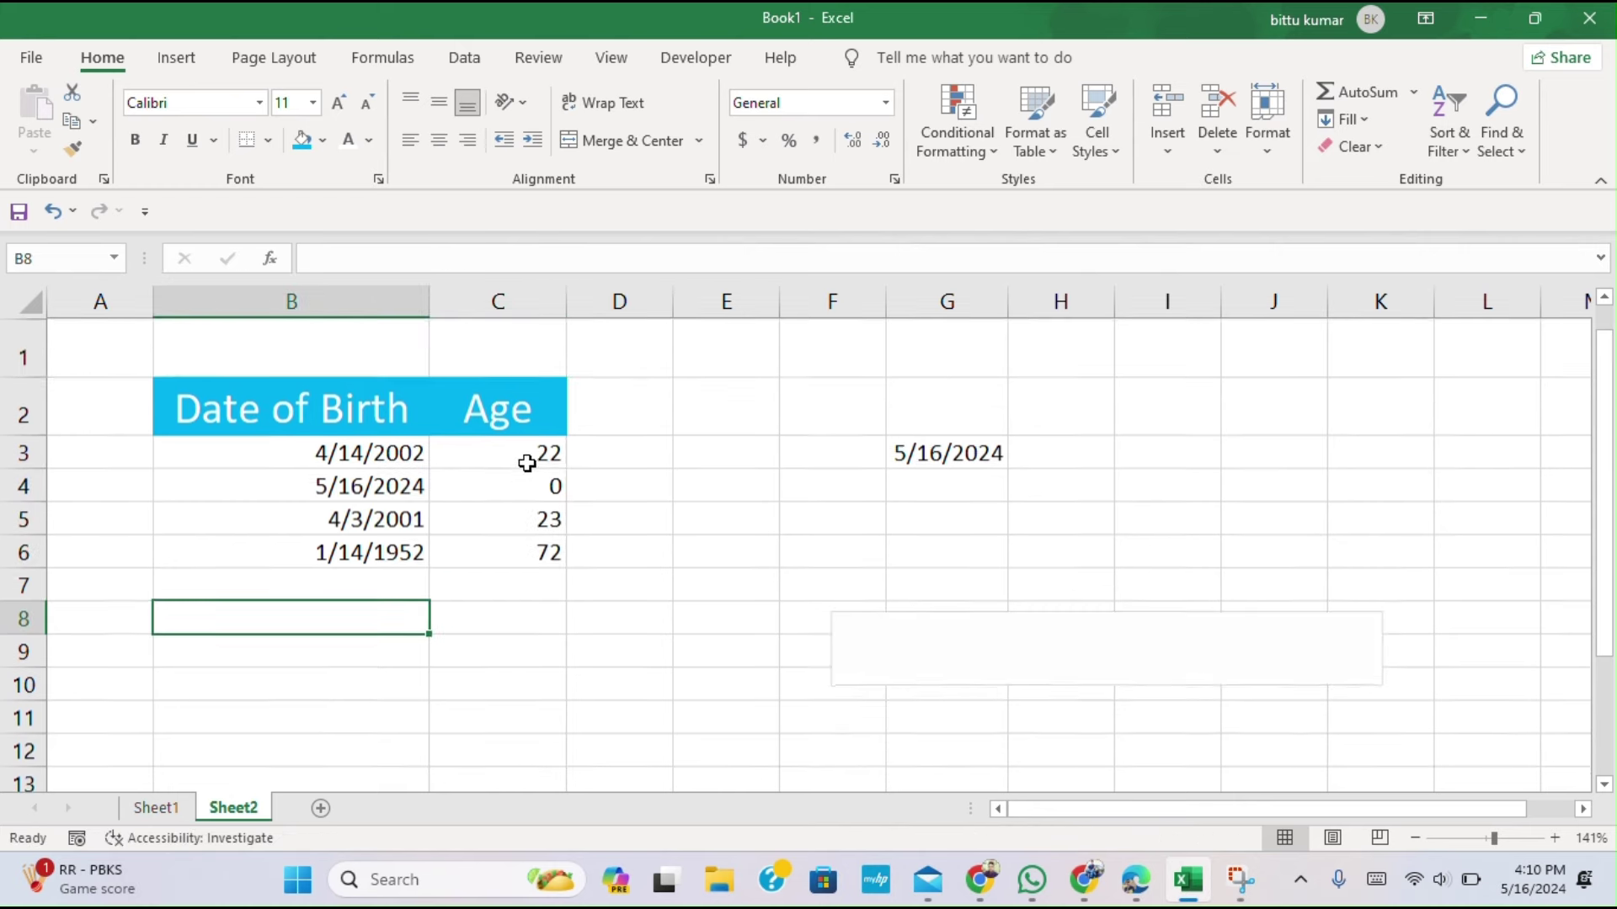